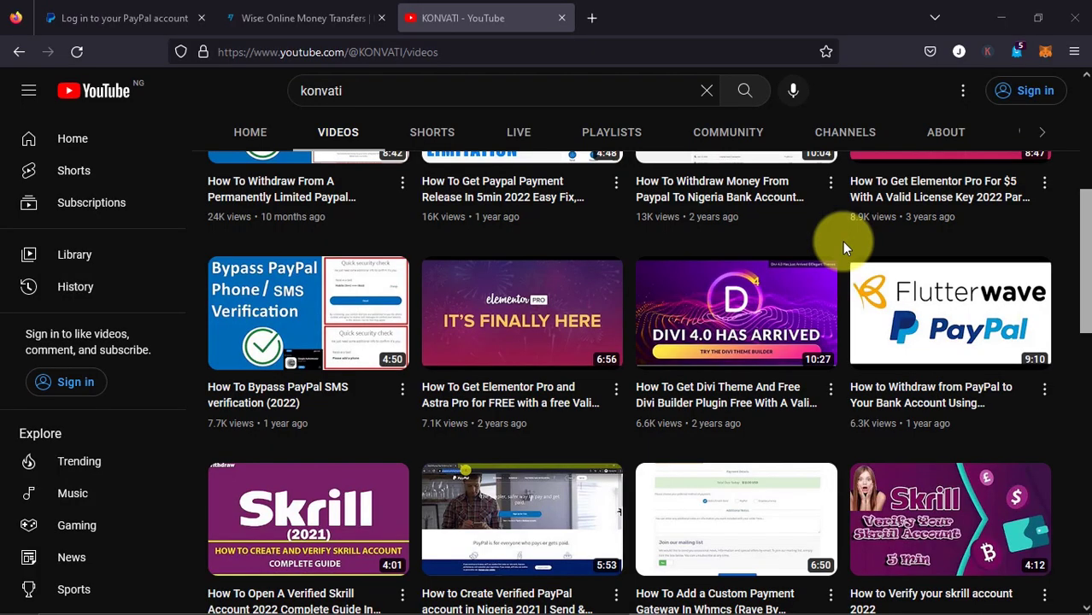
Switch to the Wise account details page in Chrome and view the Euro and British pound account details
key(alt+Tab)
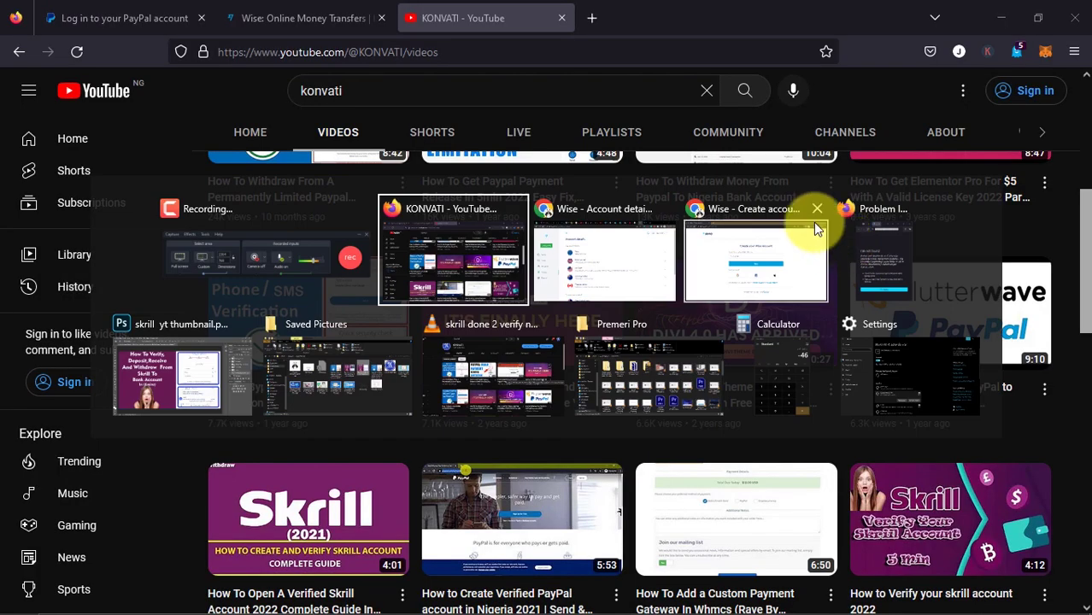
click(637, 239)
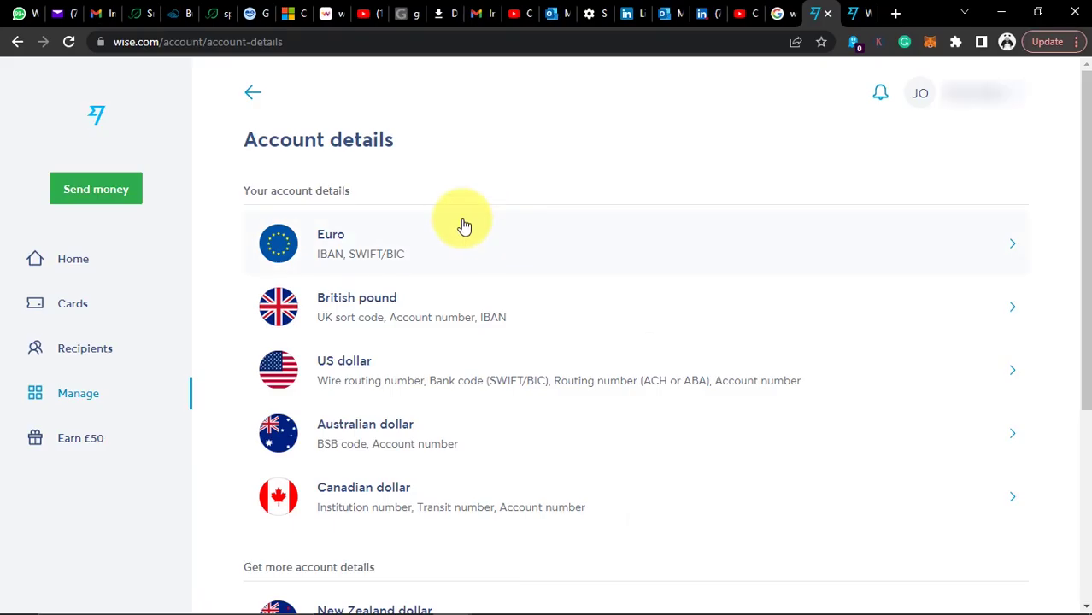
click(432, 254)
click(252, 94)
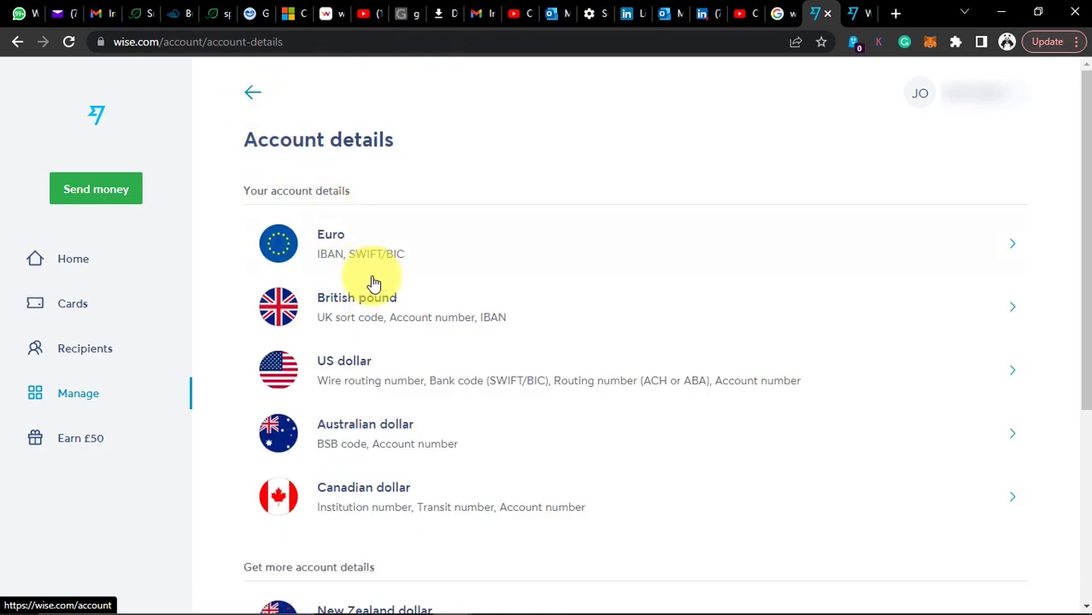
click(389, 312)
click(252, 94)
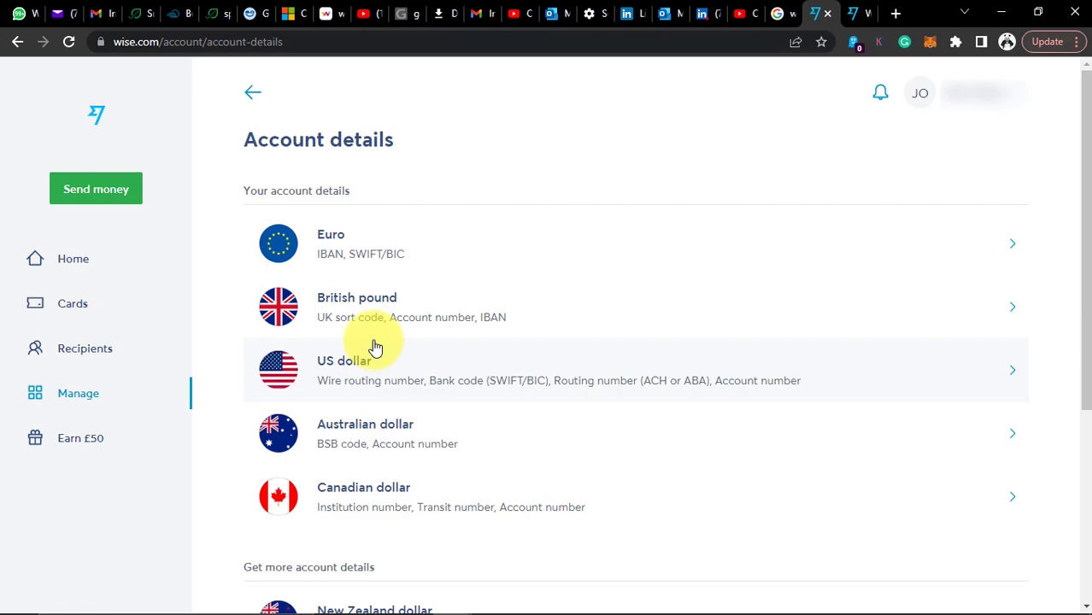
key(alt+Left)
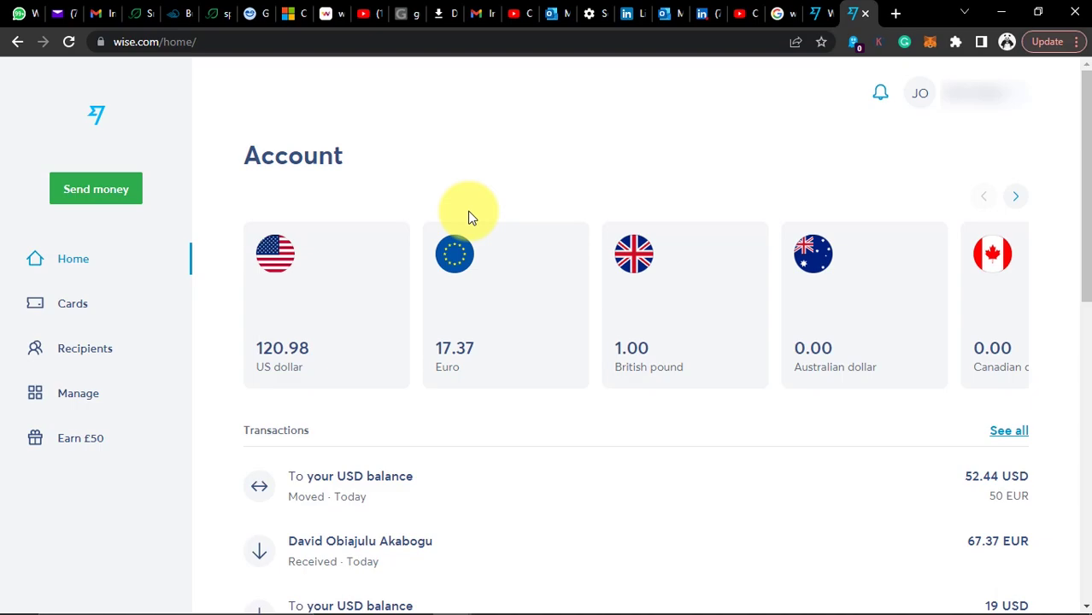
View the US dollar receiving details from the Wise home page, and return to the home page
scroll(403, 456, down, 4)
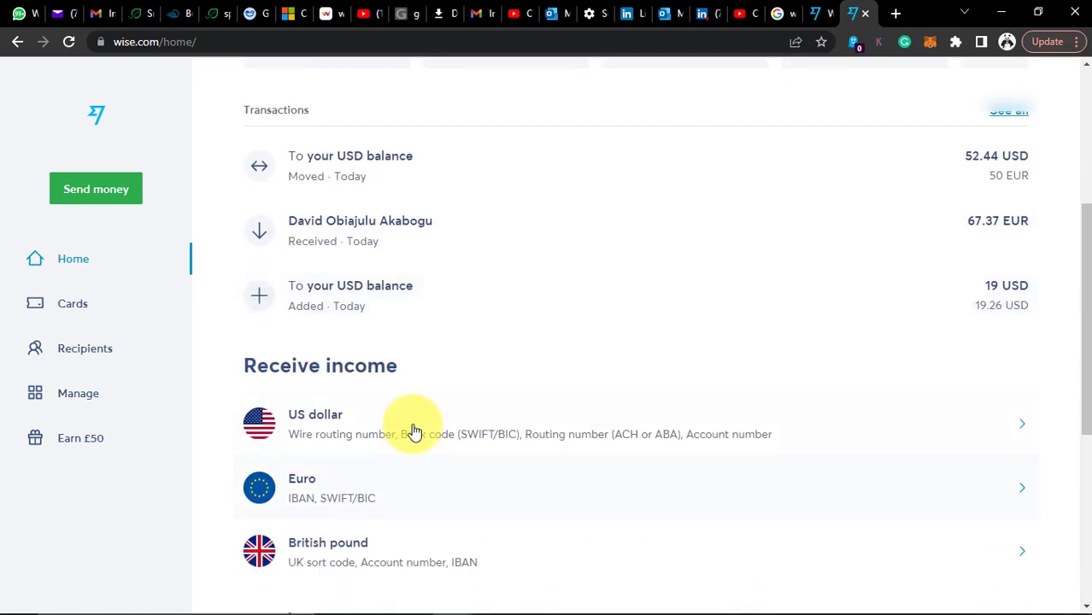
click(502, 450)
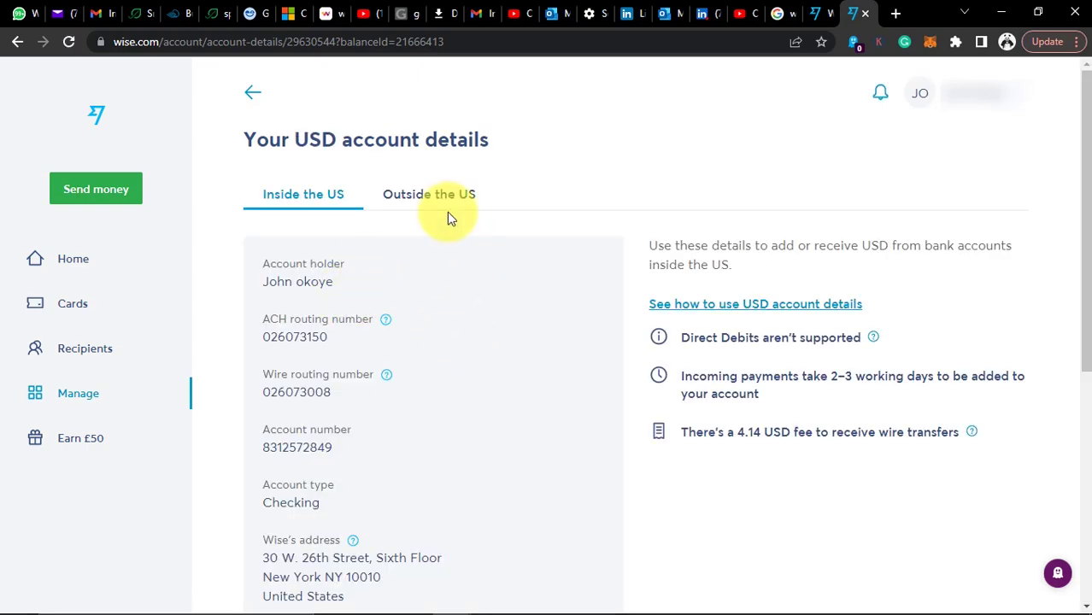
scroll(393, 385, down, 3)
scroll(358, 256, up, 3)
click(253, 92)
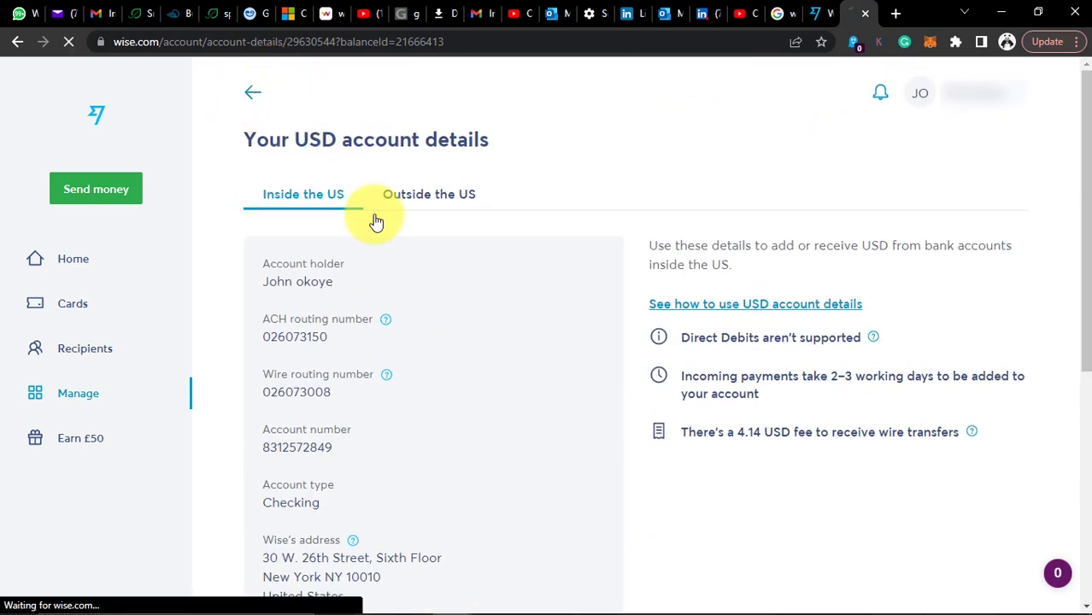
View the Canadian dollar balance and its account details, and go back to the account home page
scroll(458, 441, down, 5)
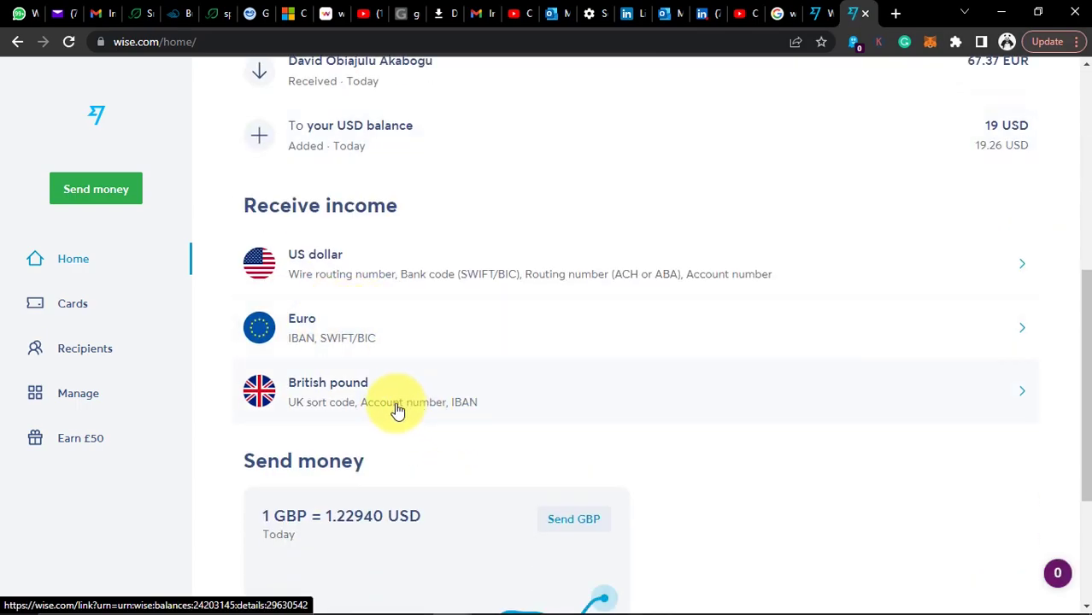
scroll(603, 257, up, 5)
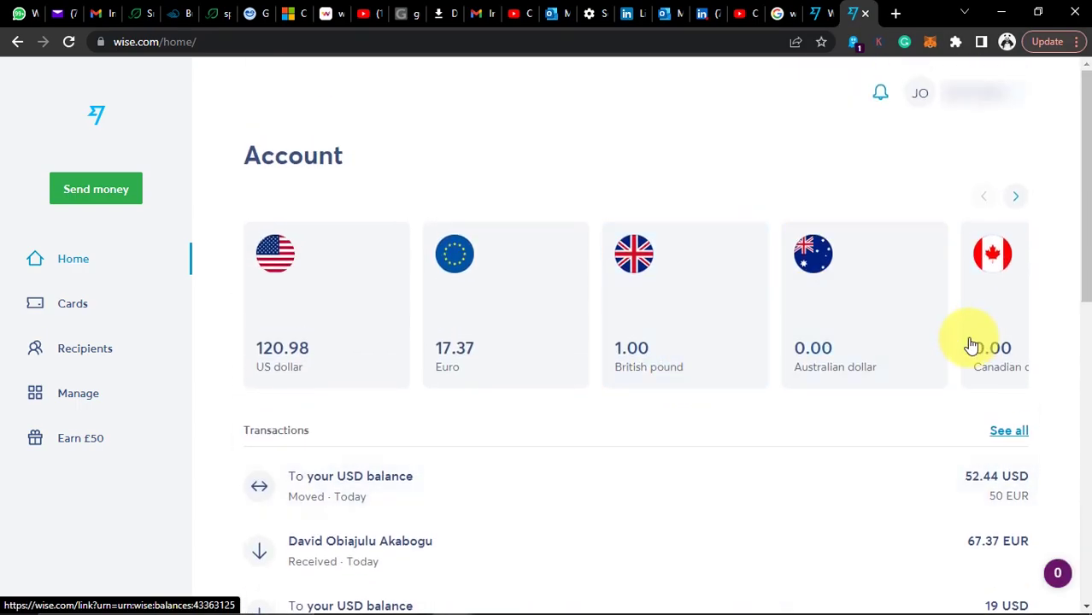
click(990, 327)
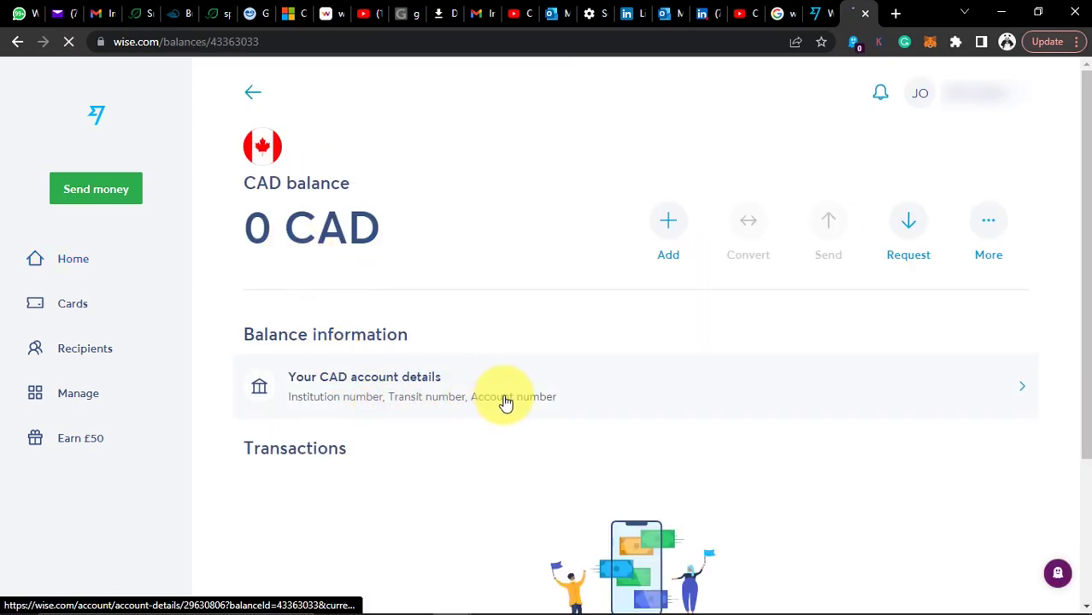
click(520, 399)
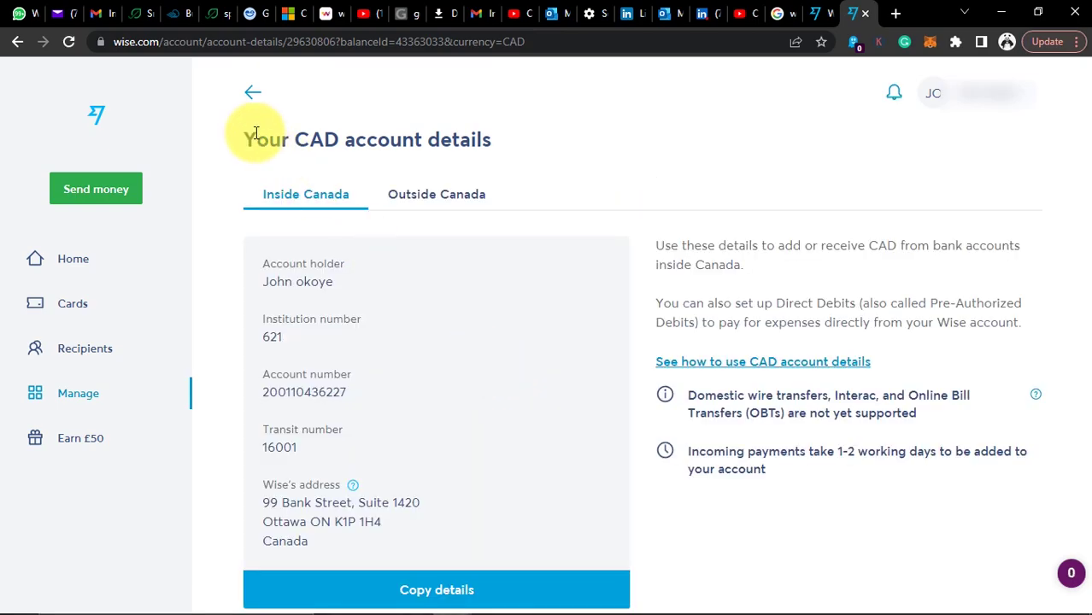
click(253, 94)
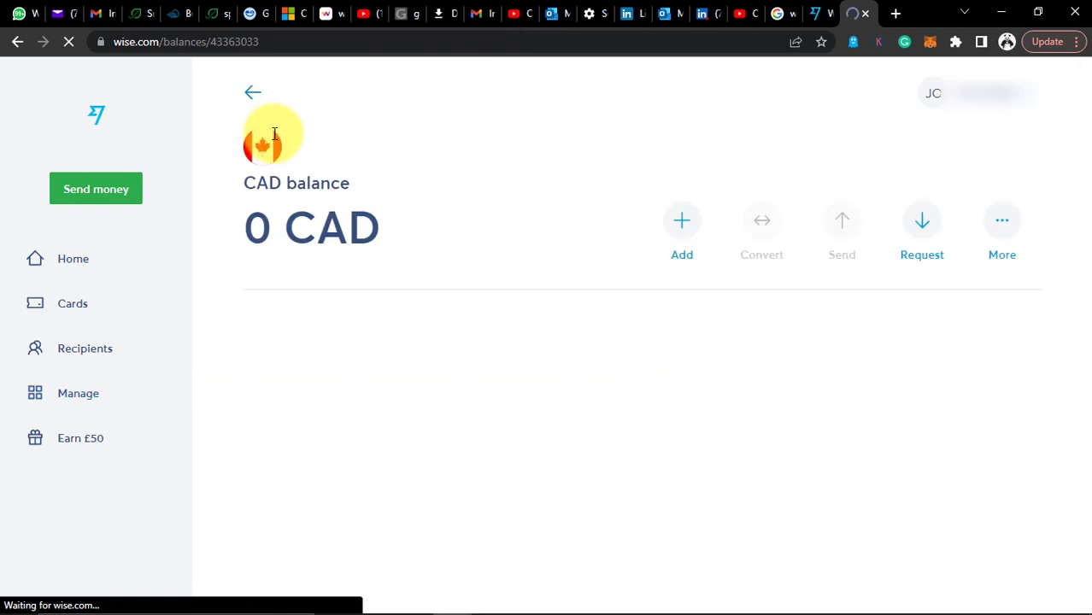
click(111, 260)
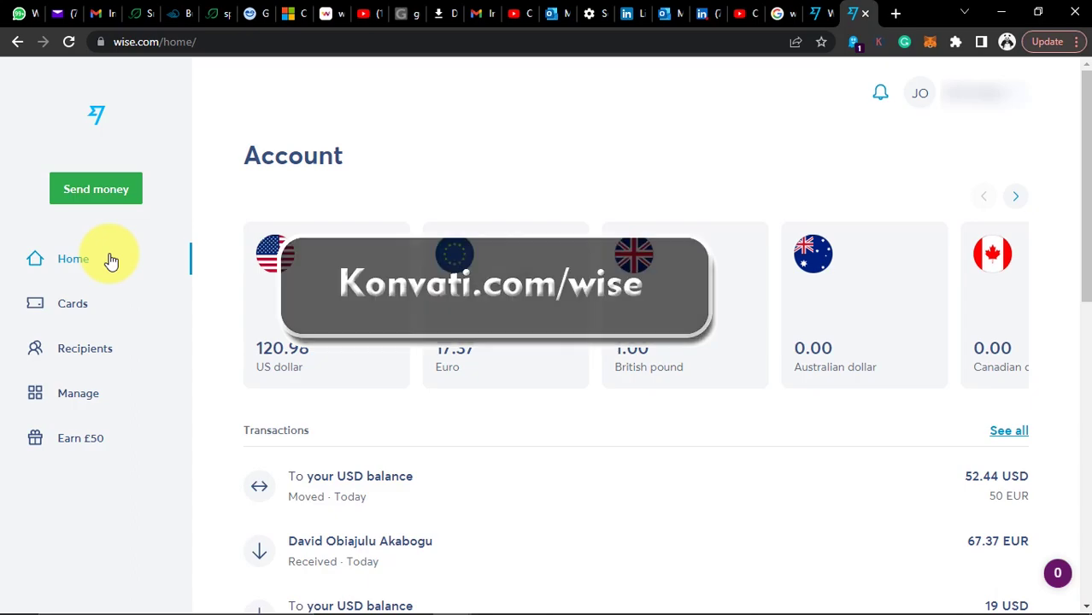
Examine the account details list for the currencies already held and those offered under Get more account details
click(831, 8)
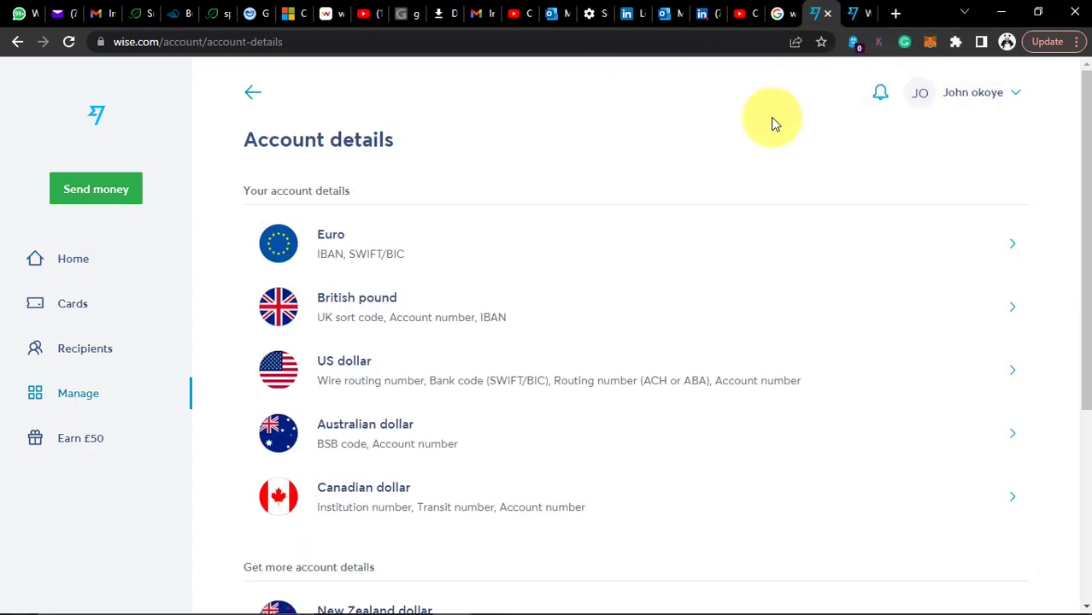
scroll(480, 588, down, 3)
scroll(480, 482, down, 2)
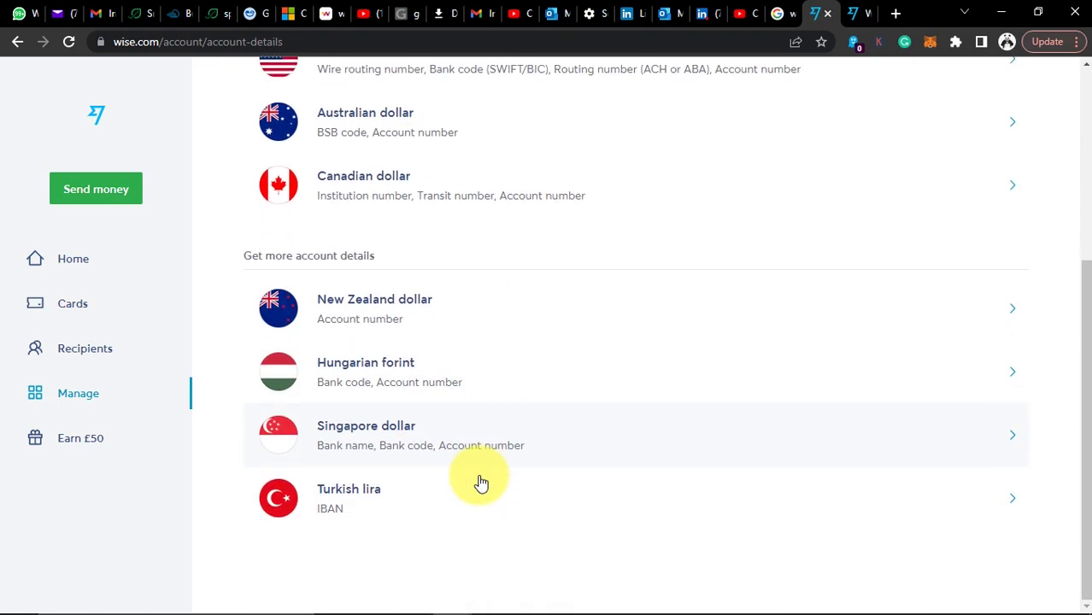
scroll(344, 207, up, 2)
scroll(368, 205, up, 3)
scroll(413, 411, down, 2)
scroll(414, 411, down, 1)
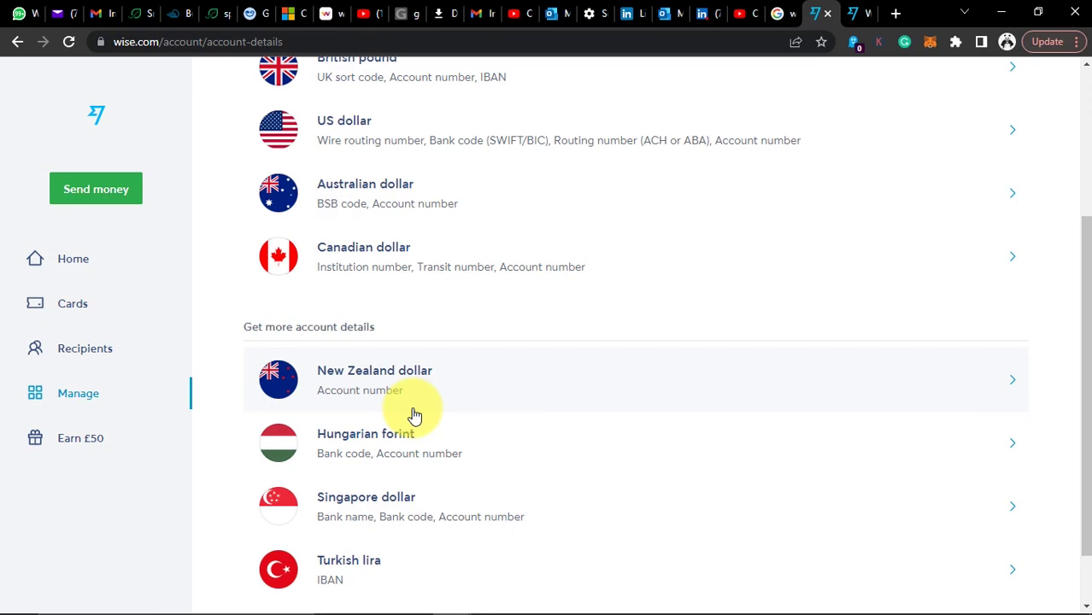
scroll(490, 292, up, 1)
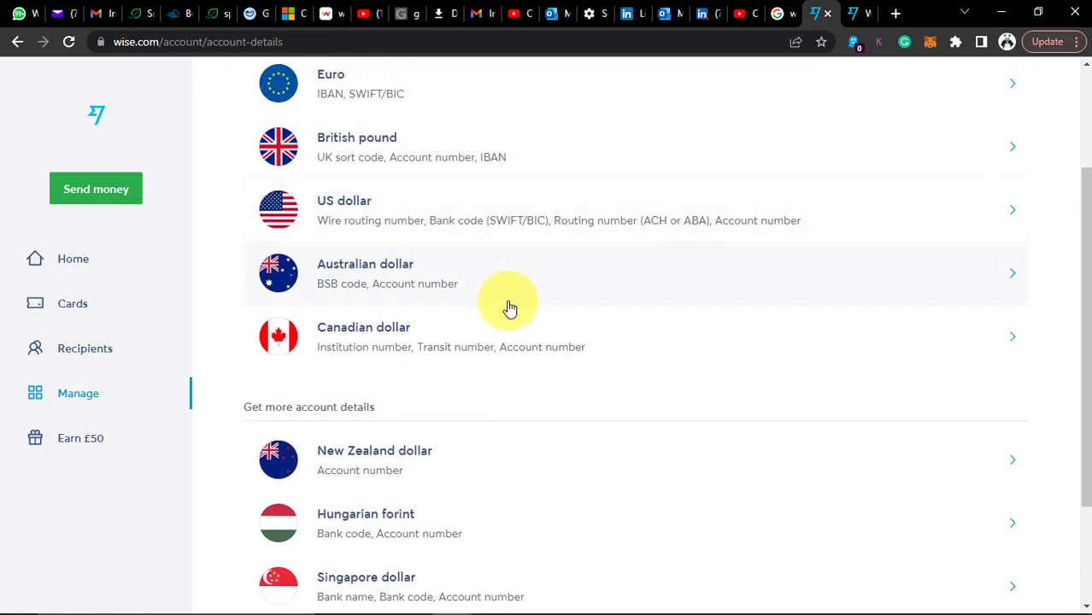
scroll(509, 309, up, 1)
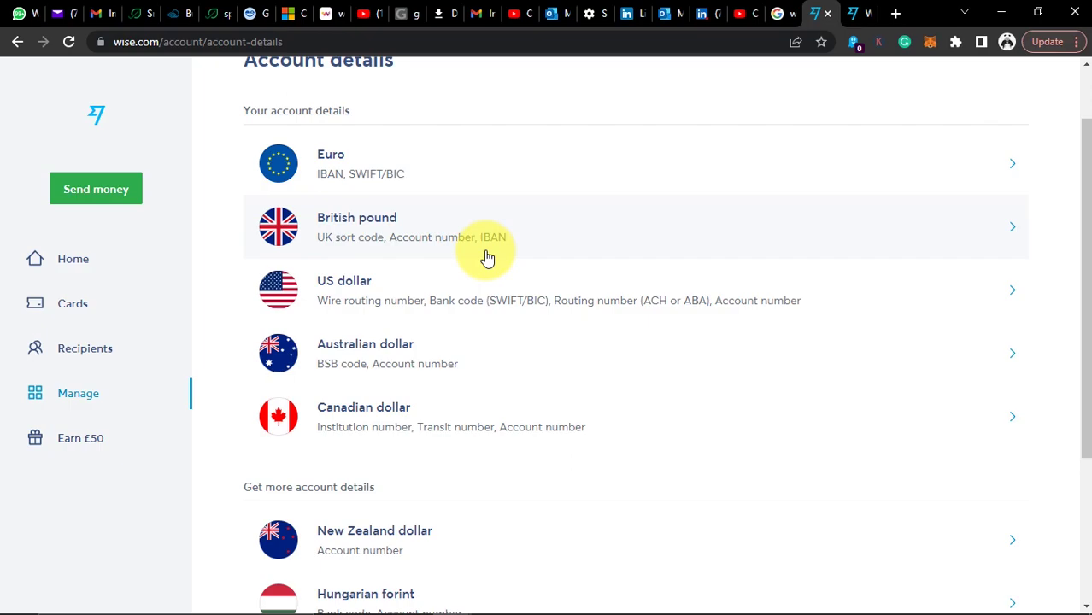
scroll(487, 257, up, 1)
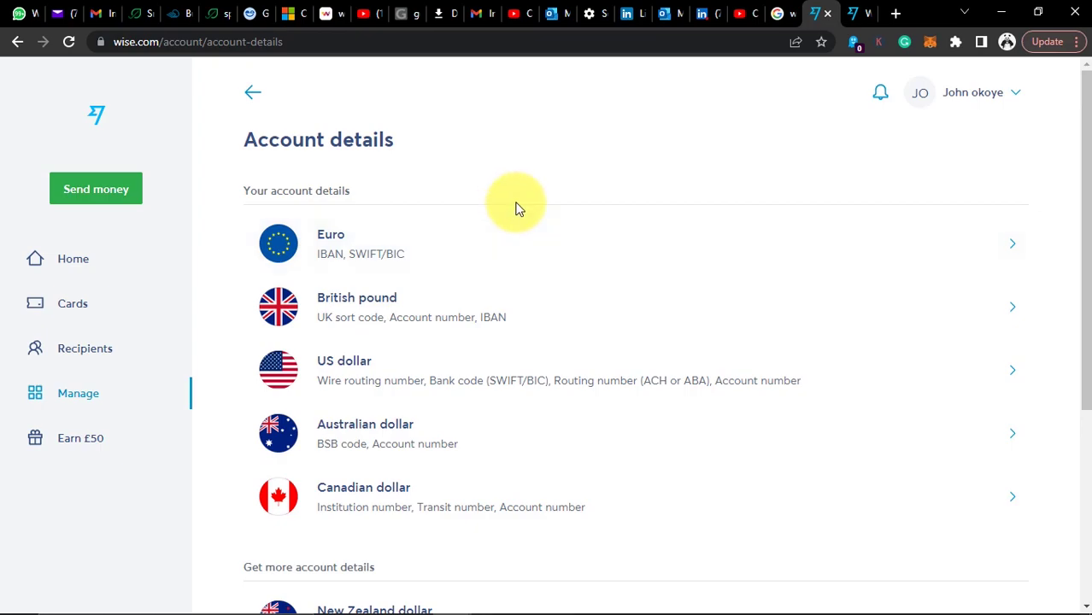
Switch to the Wise account in Firefox, reload its home page and open the US dollar receiving details
key(alt+Tab)
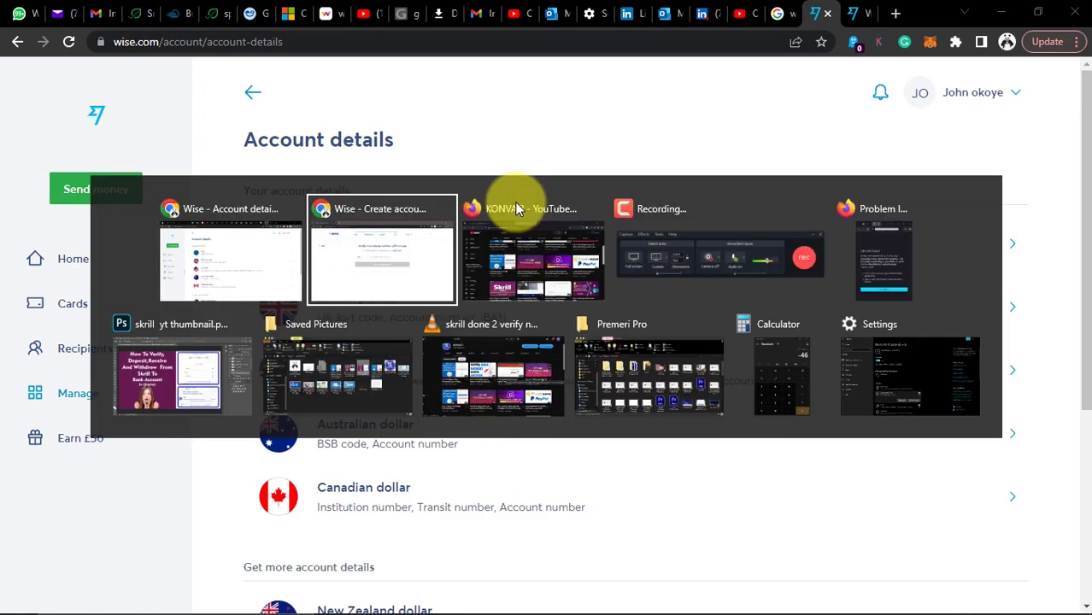
click(515, 208)
click(256, 18)
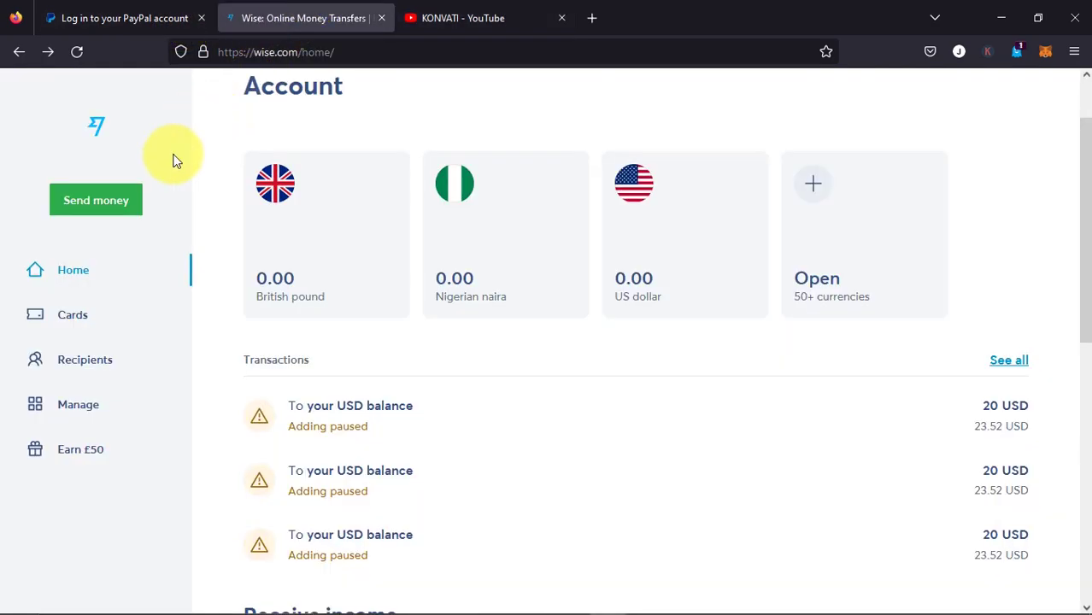
click(77, 52)
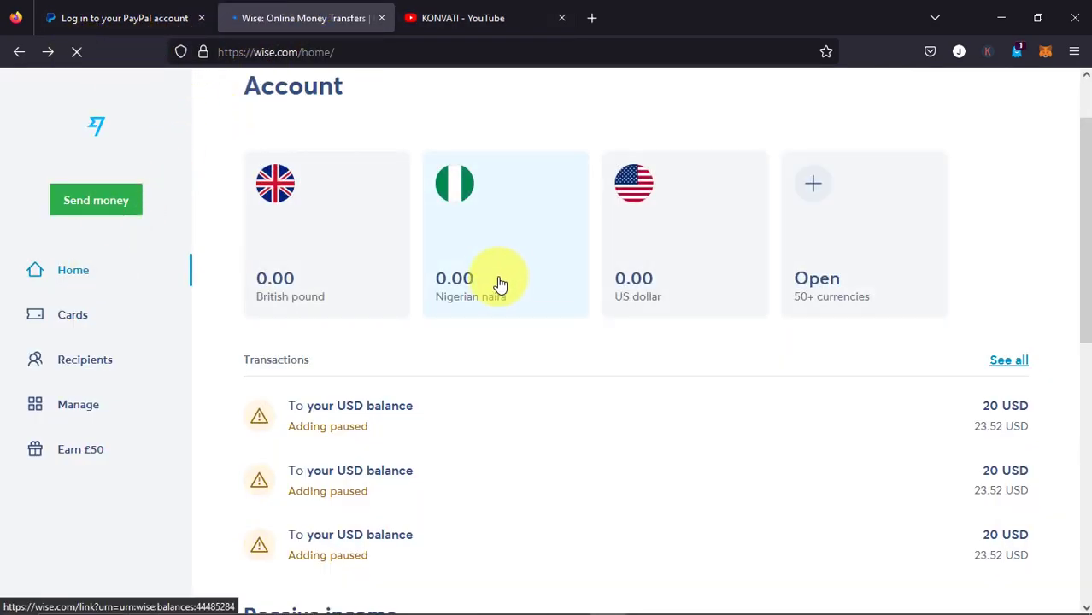
scroll(487, 307, down, 4)
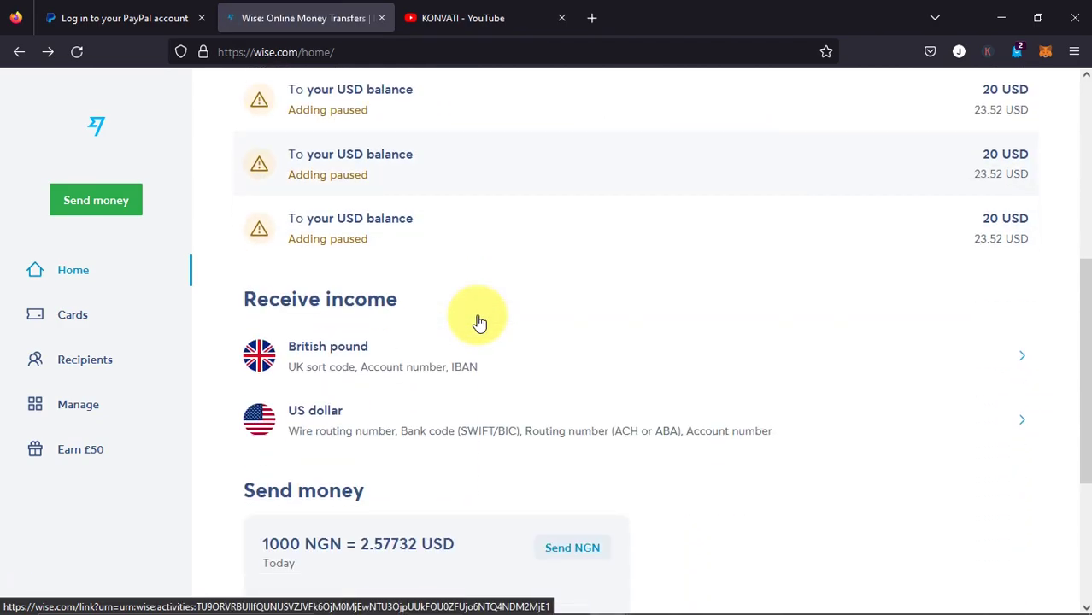
click(475, 421)
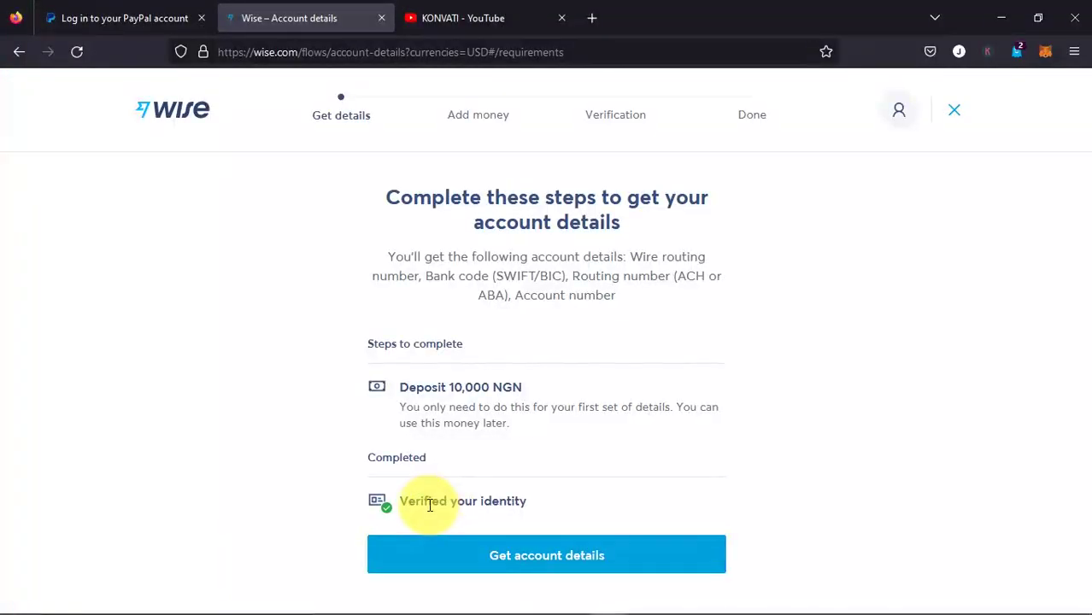
Continue from the US dollar account details requirements to the Add money stage and read its payment notices
drag(438, 505, 408, 505)
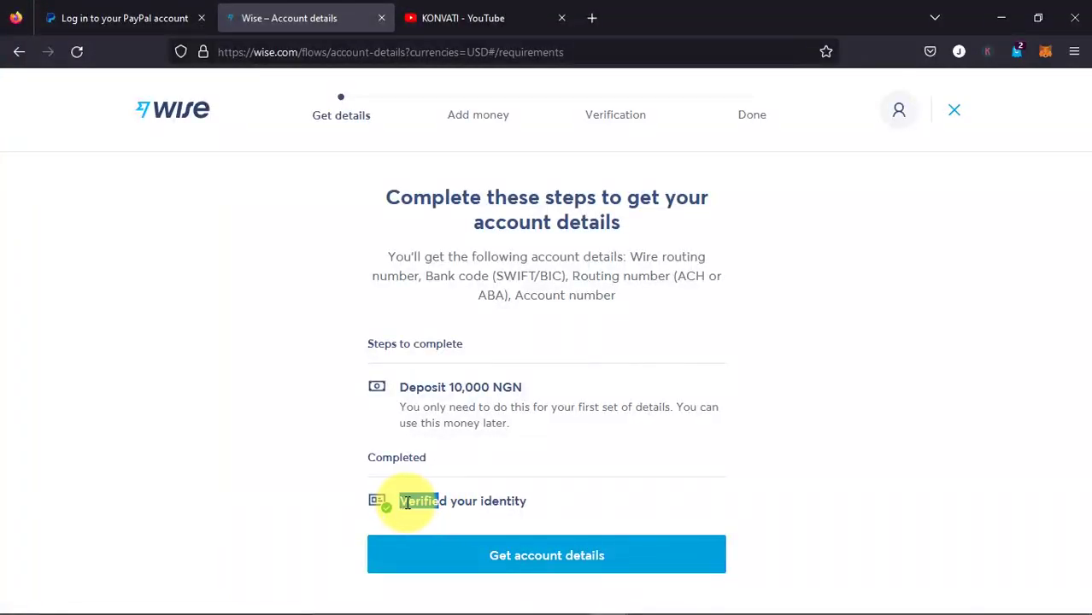
click(443, 514)
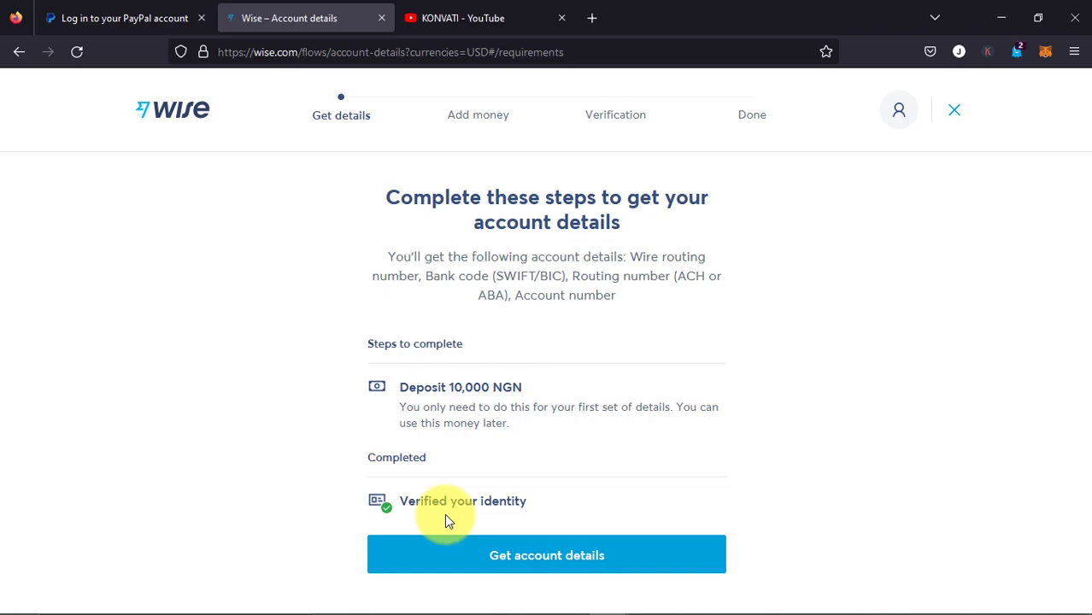
click(500, 554)
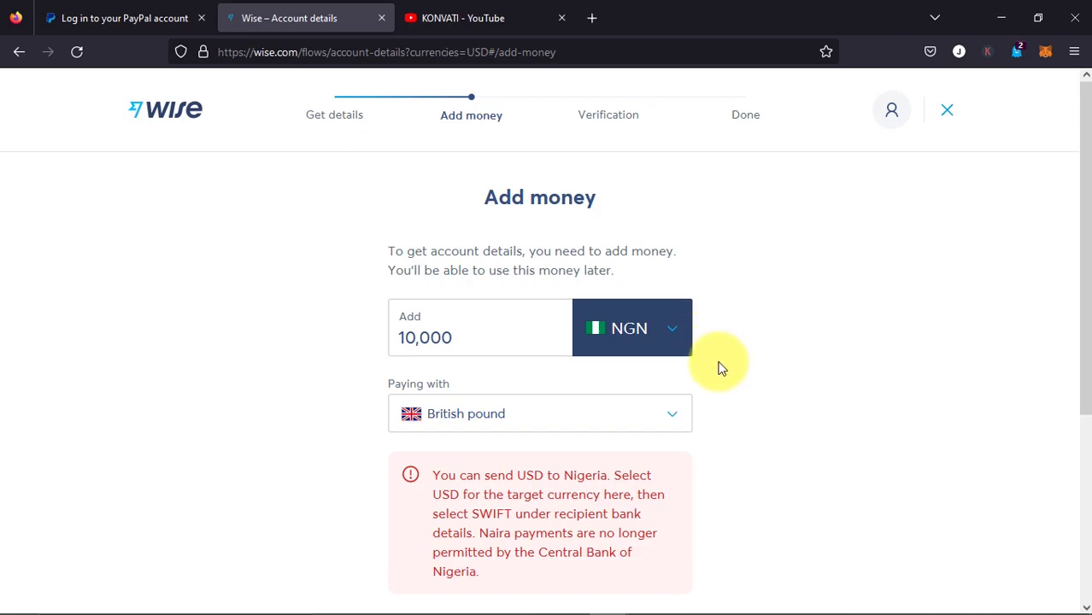
scroll(483, 415, down, 3)
scroll(479, 341, down, 2)
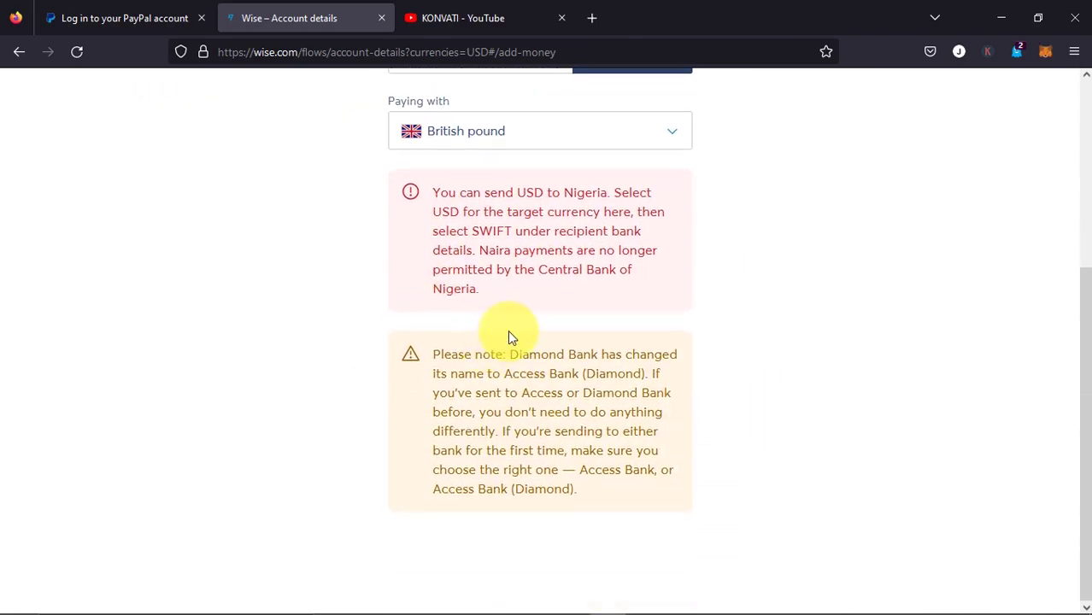
scroll(513, 325, up, 5)
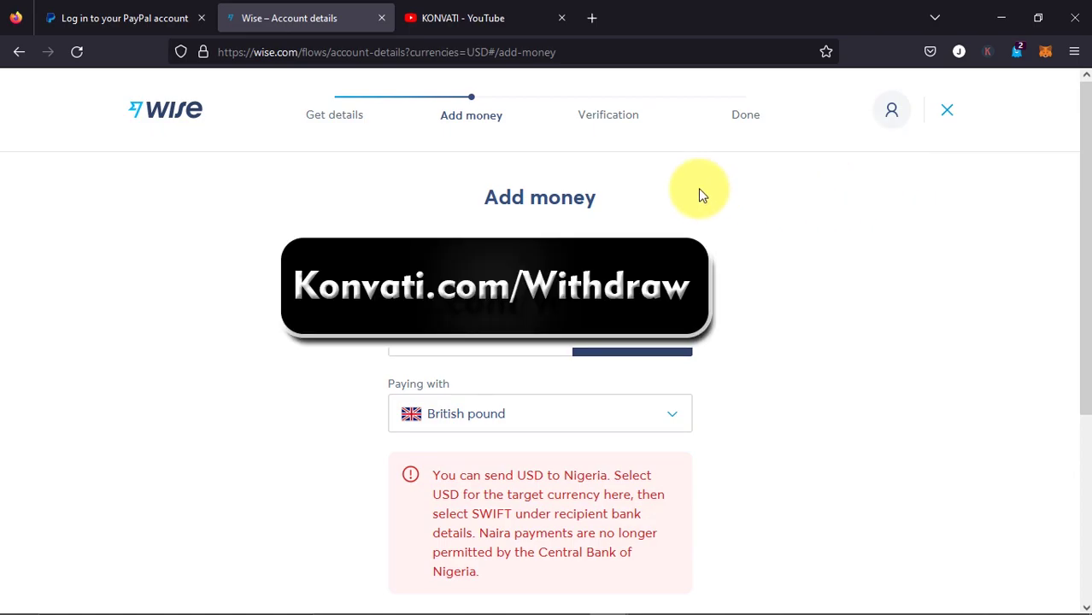
Switch back to the Wise account in Chrome and open the US dollar balance from its home page
key(alt)
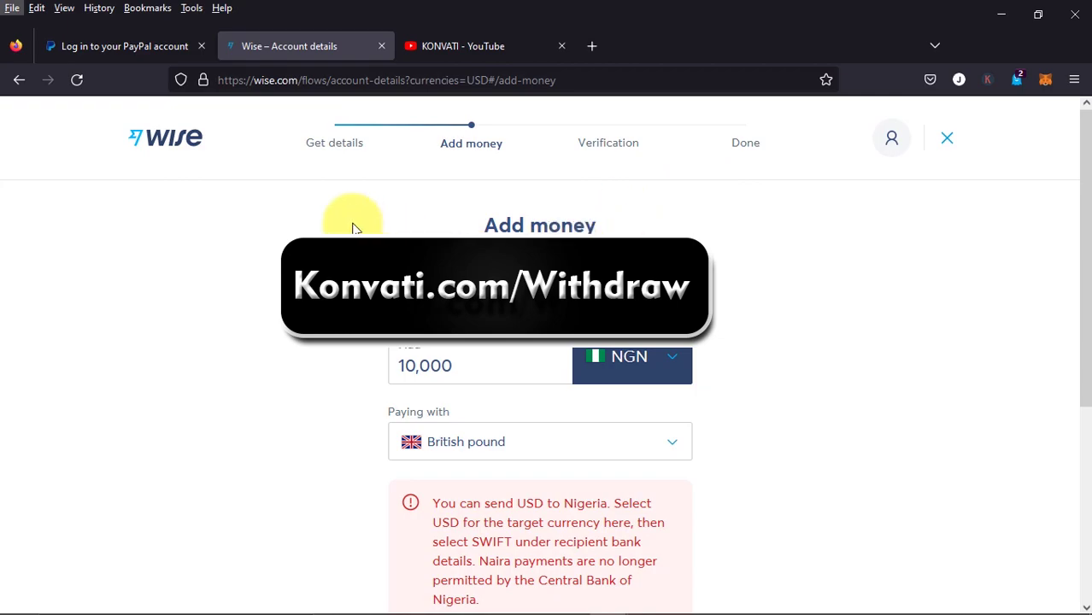
key(alt)
key(alt+Tab)
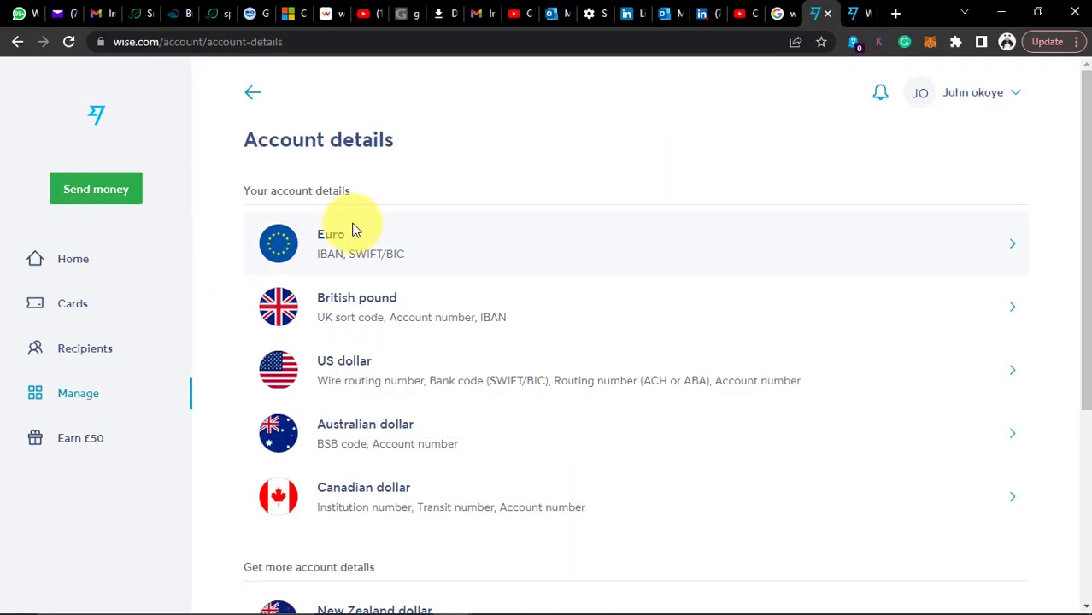
click(277, 250)
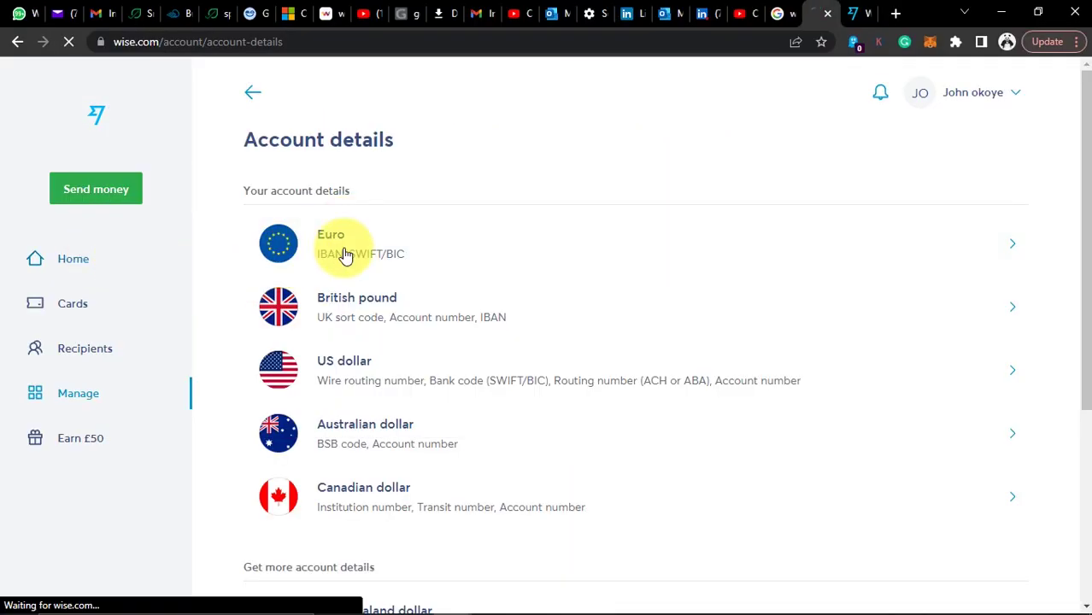
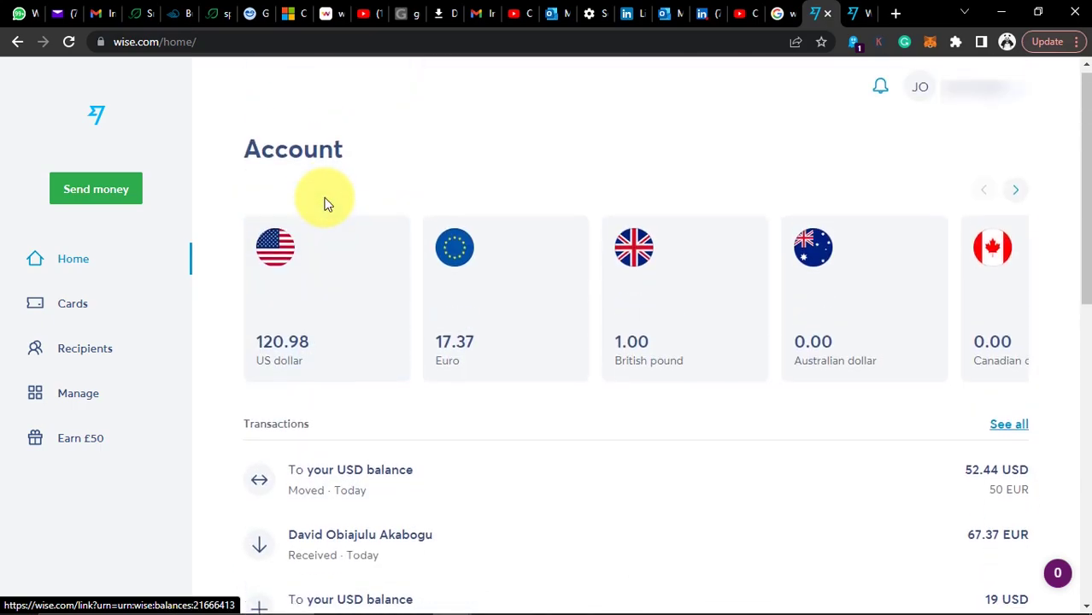
click(662, 275)
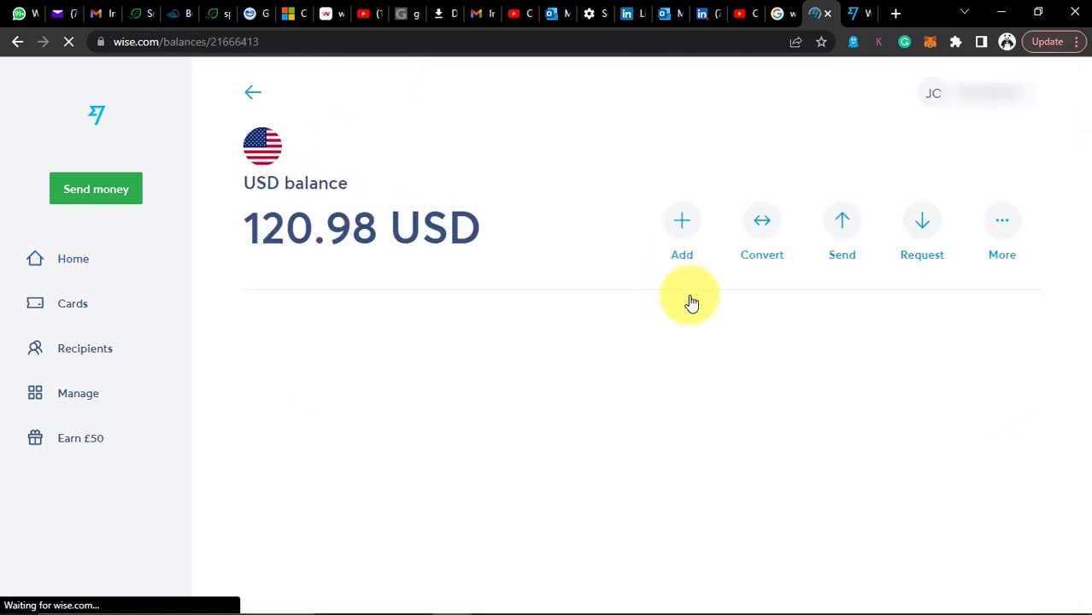
Start a same-currency transfer from the US dollar balance with the recipient getting 22 USD, and search for the recipient by e-mail address
click(829, 224)
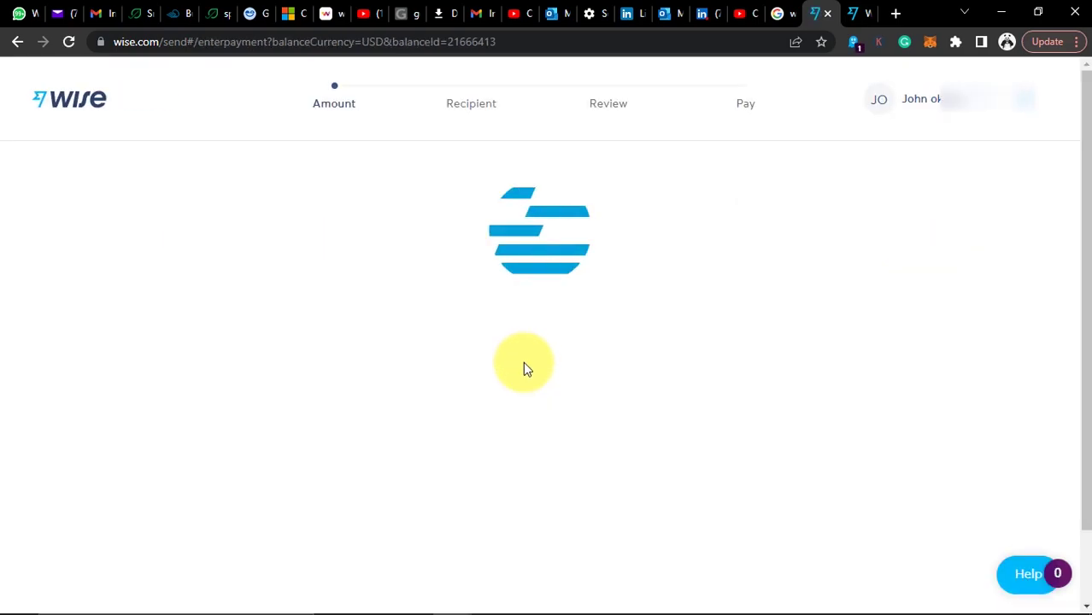
drag(395, 289, 310, 300)
text(22)
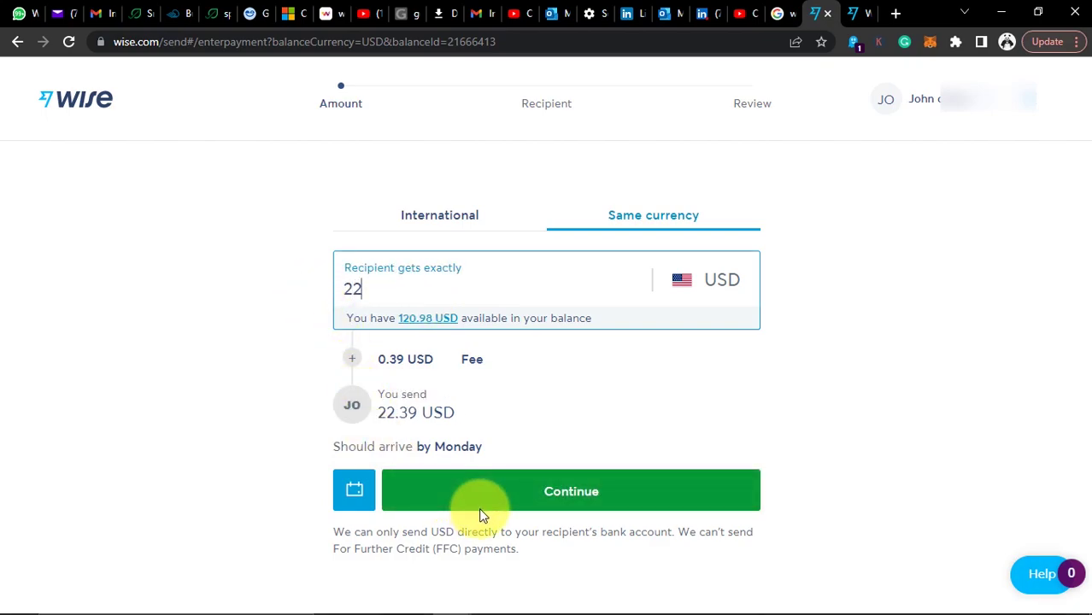
click(564, 498)
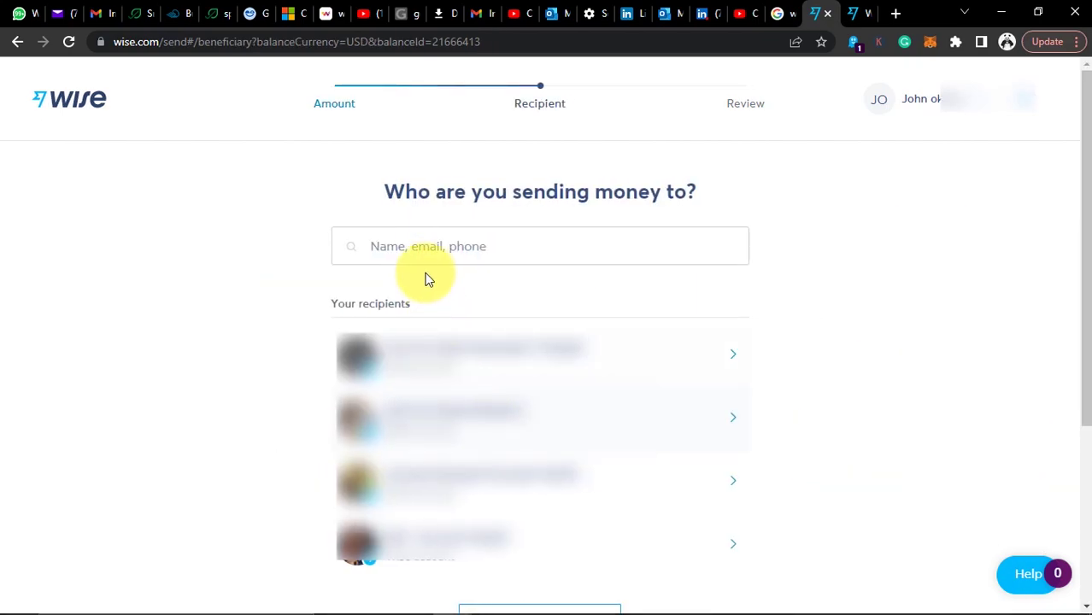
click(431, 256)
key(ctrl+v)
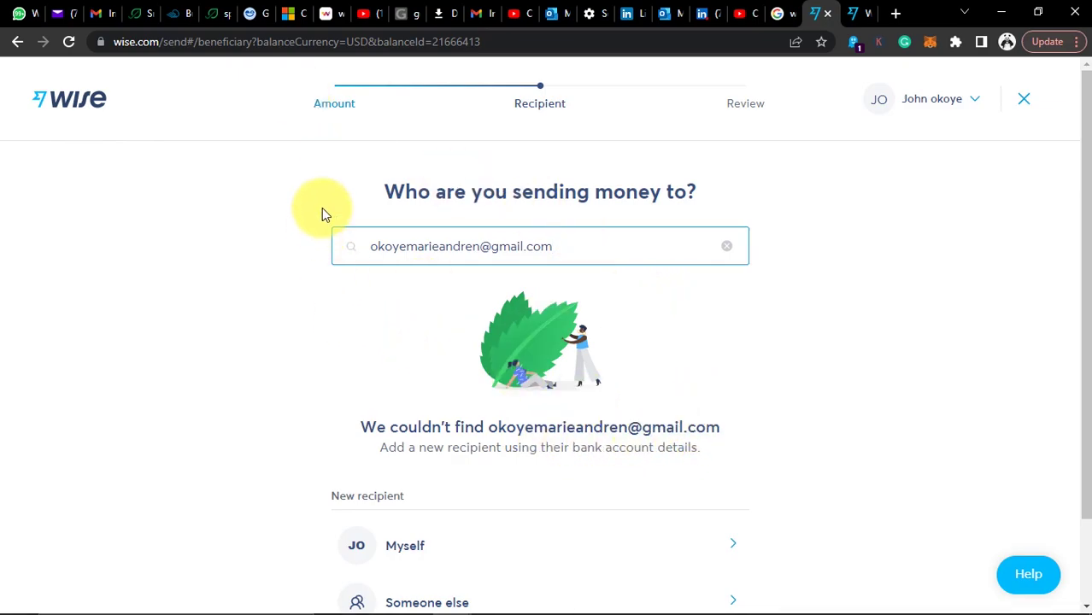
Switch to the Wise account in Firefox, leave the Add money stage and open the account settings
key(alt+Tab)
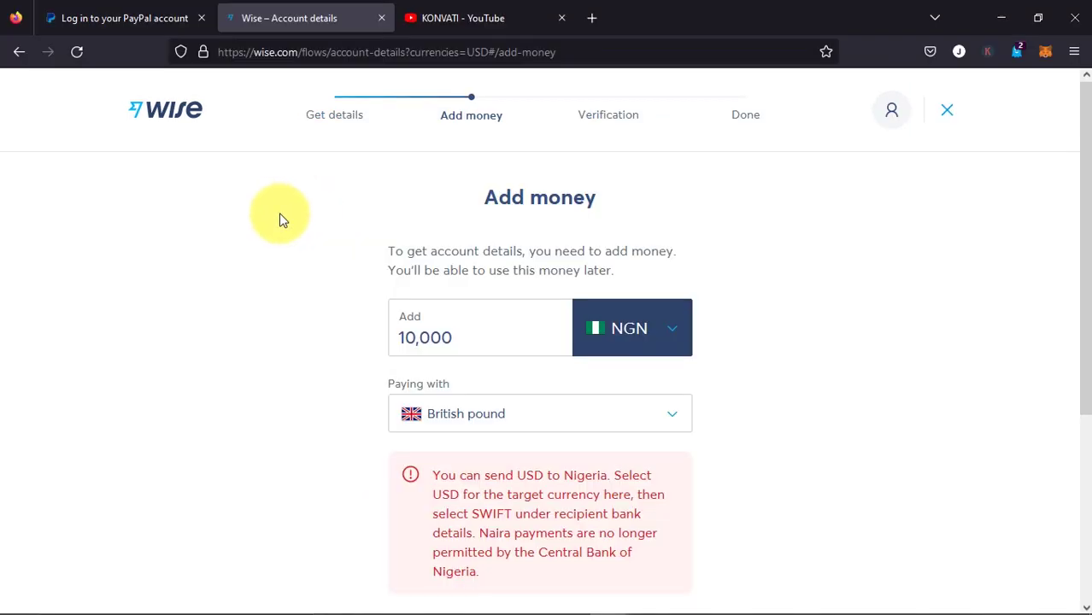
click(947, 110)
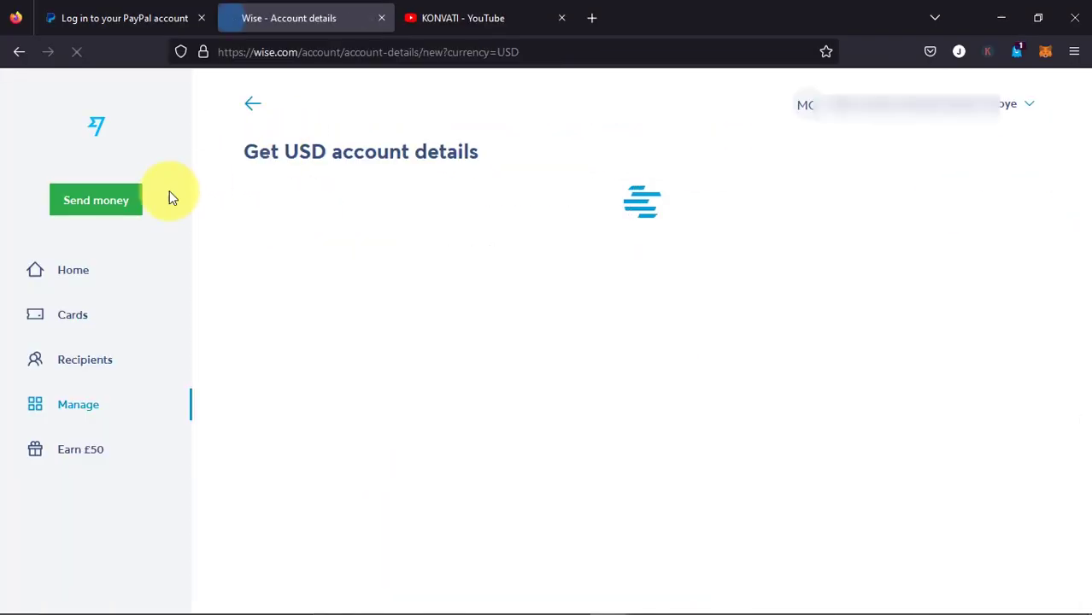
click(1023, 107)
click(908, 259)
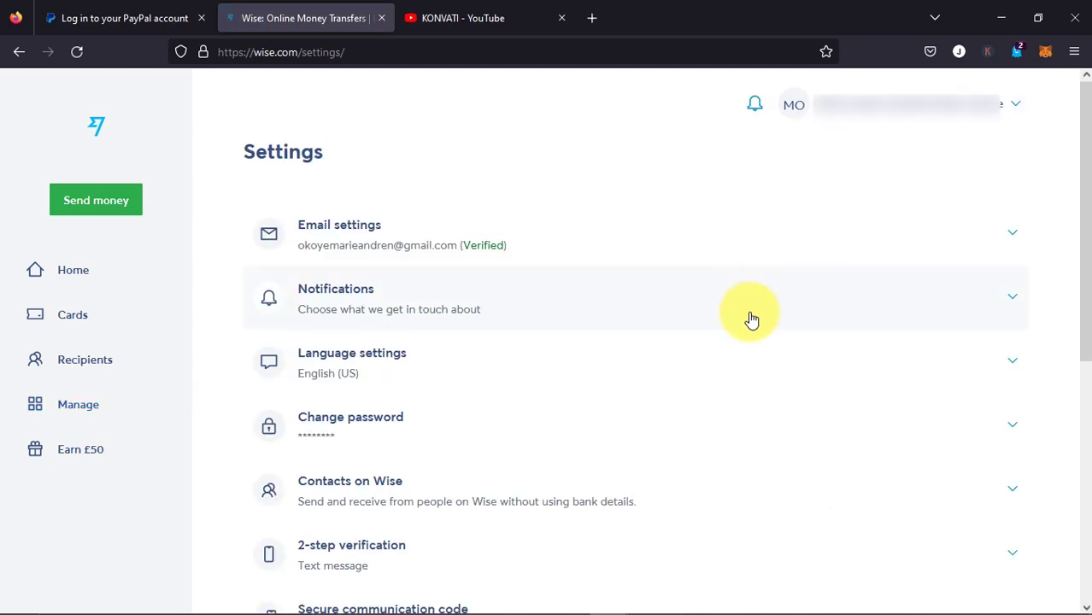
Expand the Contacts on Wise settings and examine the options by which people on Wise can find the account
click(967, 254)
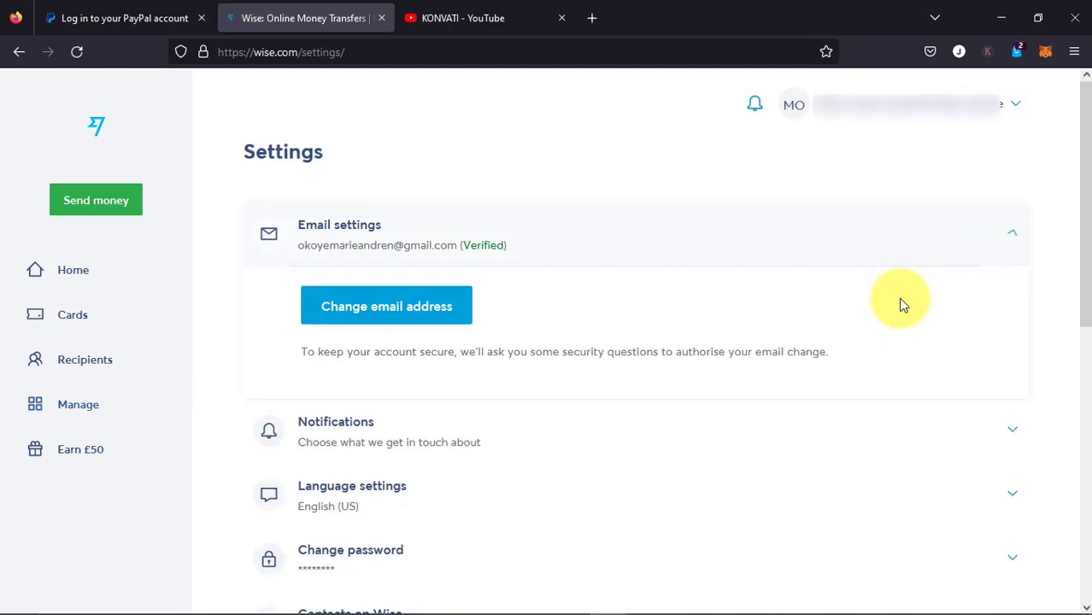
scroll(739, 345, down, 2)
scroll(740, 350, down, 1)
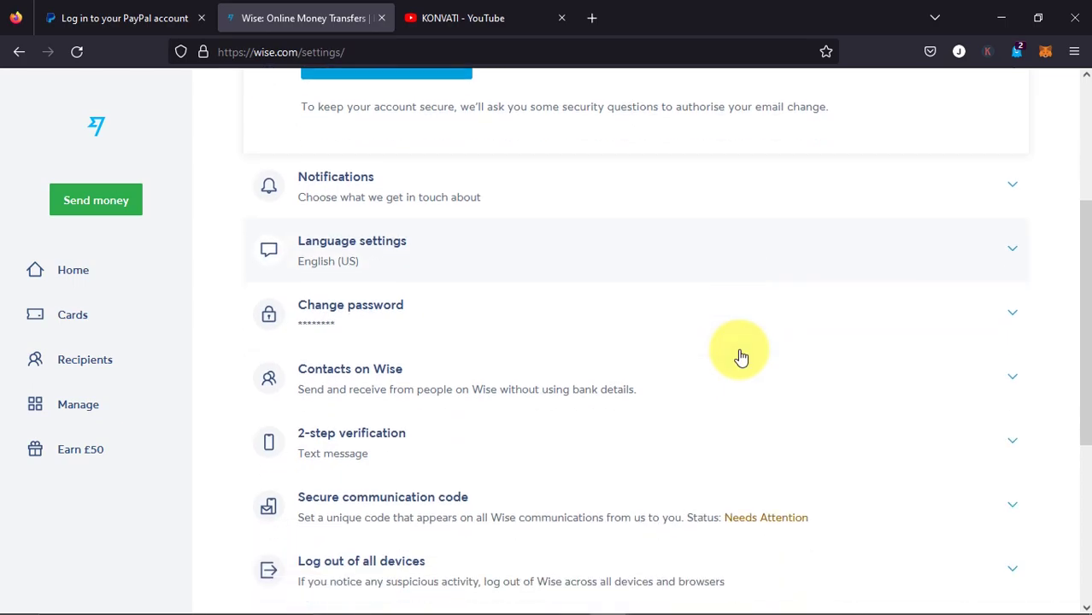
scroll(740, 357, down, 1)
click(804, 324)
scroll(826, 312, down, 2)
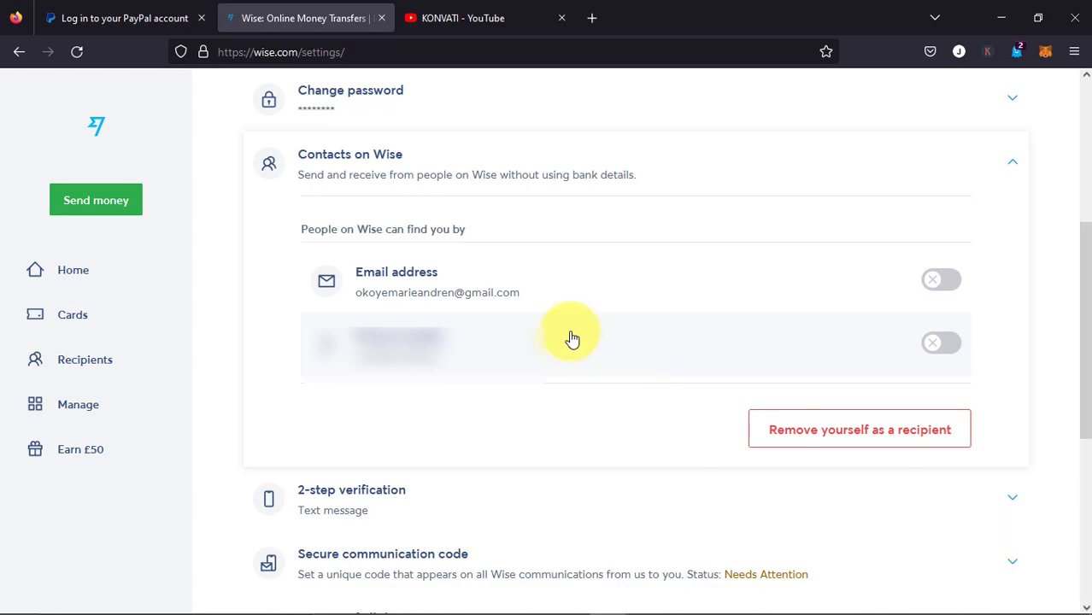
scroll(491, 312, up, 1)
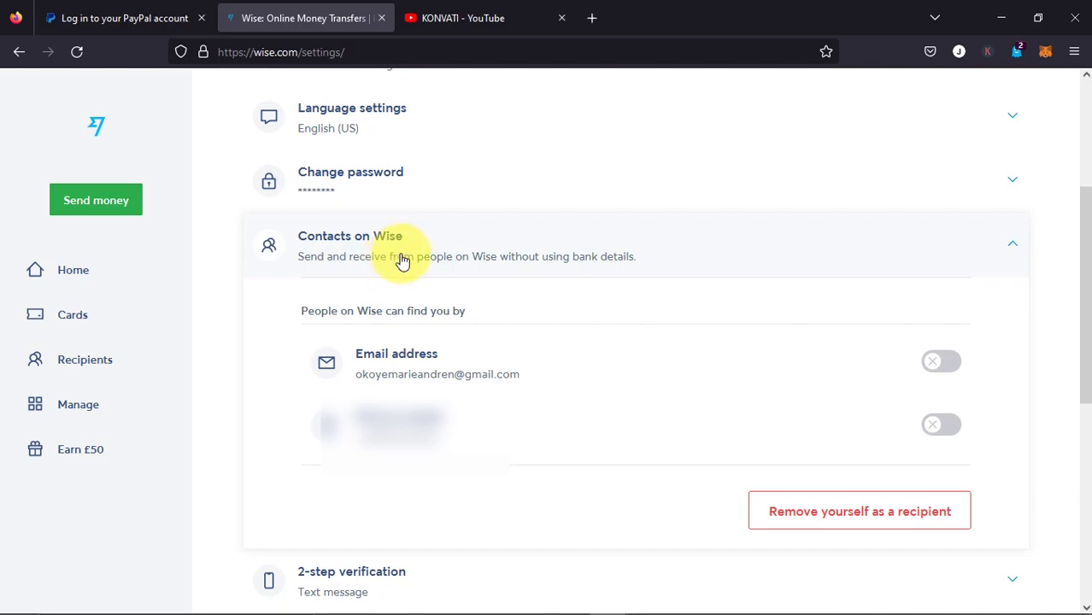
scroll(534, 278, up, 2)
scroll(534, 278, up, 1)
scroll(334, 338, down, 2)
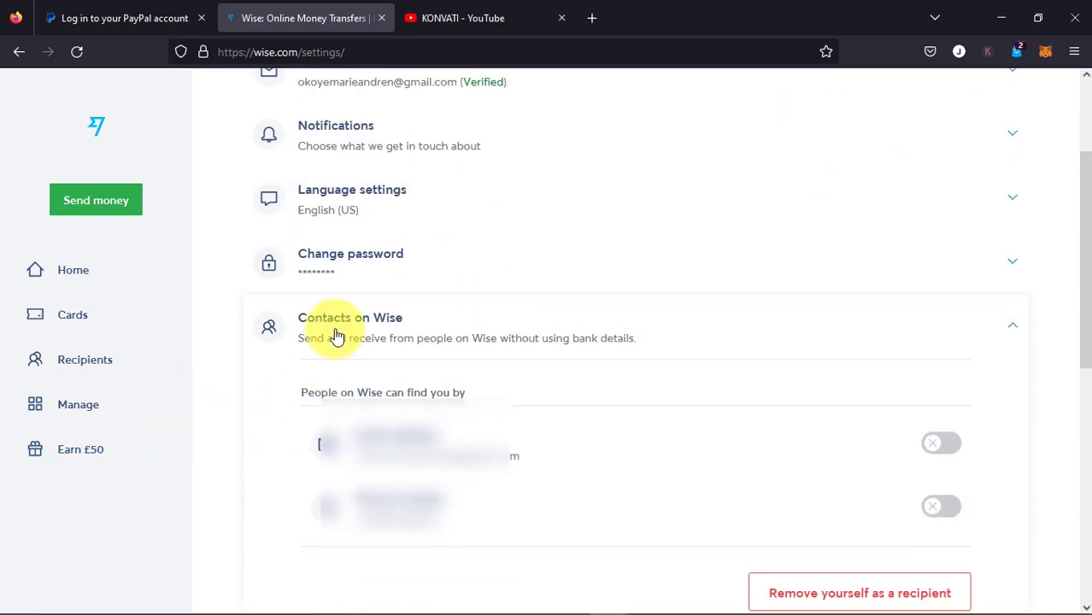
scroll(392, 336, down, 1)
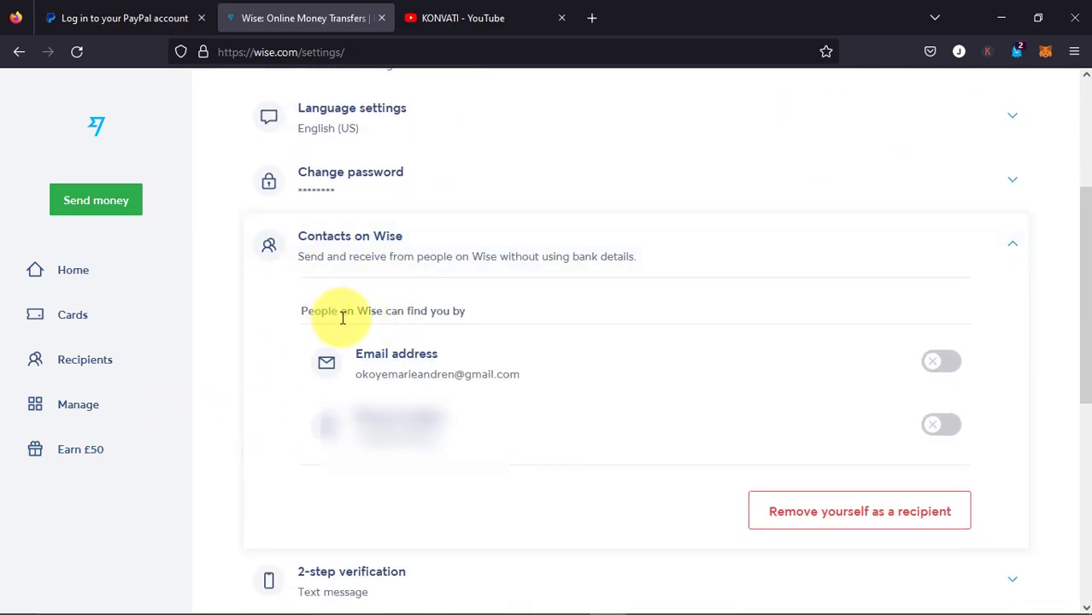
Turn on both options under People on Wise can find you by, and return to the account home page
click(947, 361)
click(963, 430)
scroll(634, 400, down, 1)
scroll(628, 402, down, 3)
scroll(626, 401, up, 10)
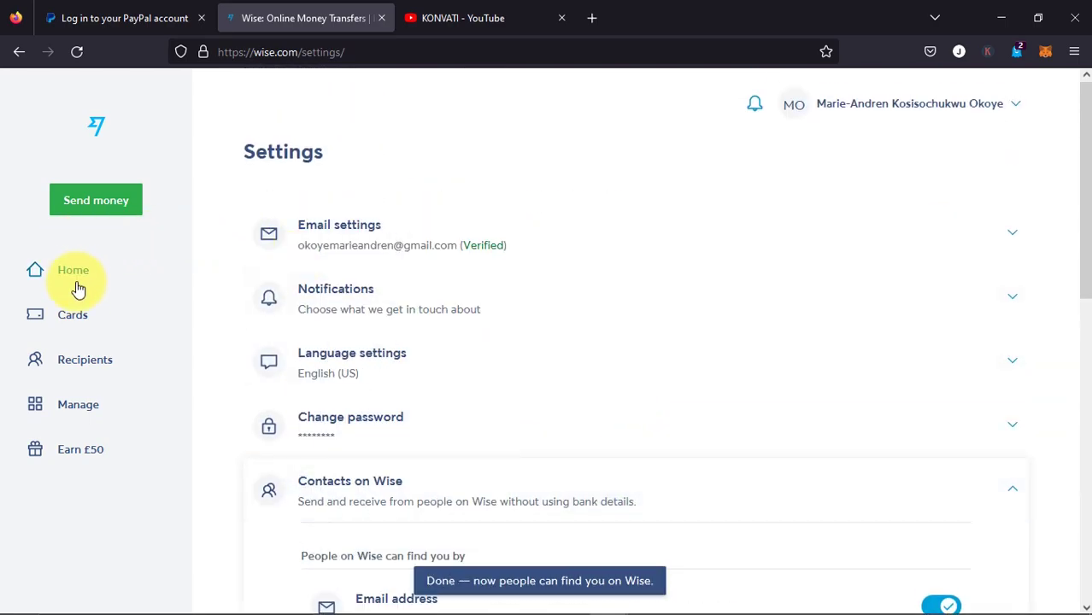
click(101, 272)
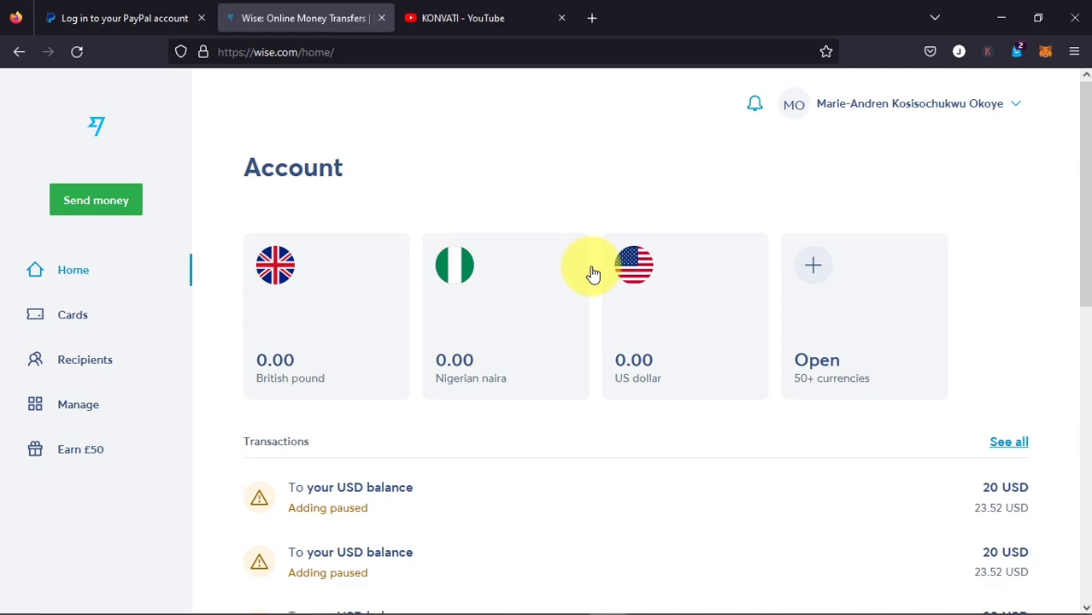
Switch back to the transfer in Chrome and reload the page to restart it from the Amount stage
key(alt+Tab)
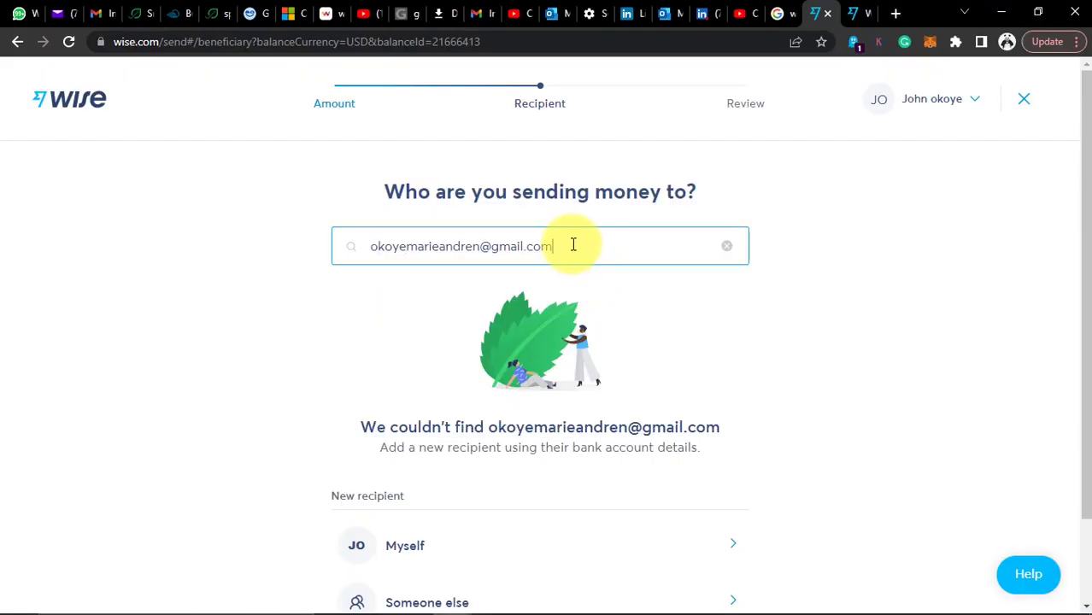
drag(570, 246, 318, 275)
key(Right)
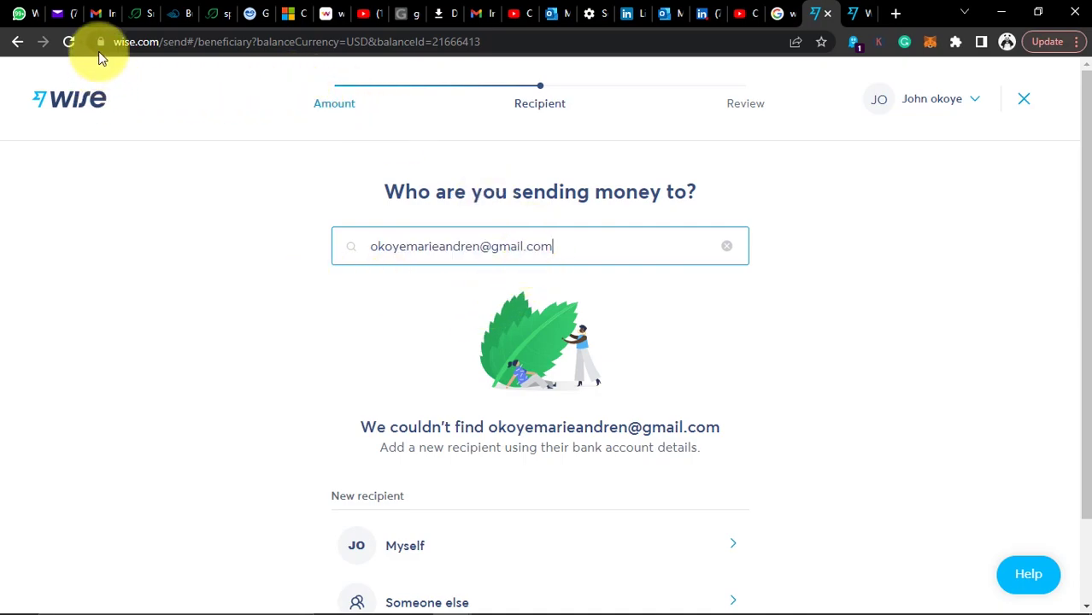
click(72, 43)
click(623, 133)
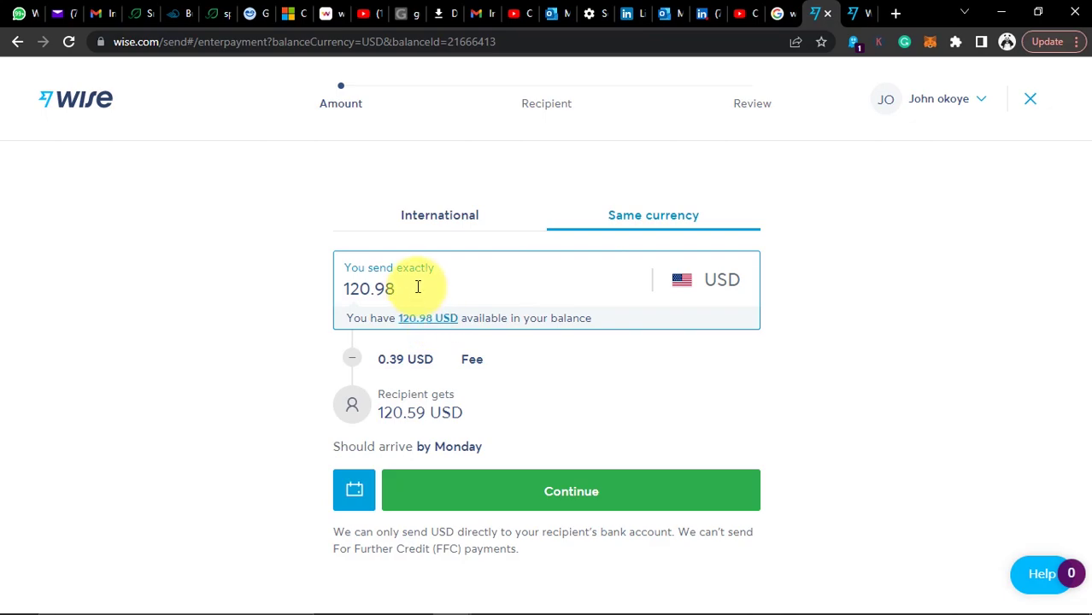
Set the transfer so that the recipient gets exactly 25 USD, and continue to the Recipient stage
drag(417, 287, 267, 269)
text(21)
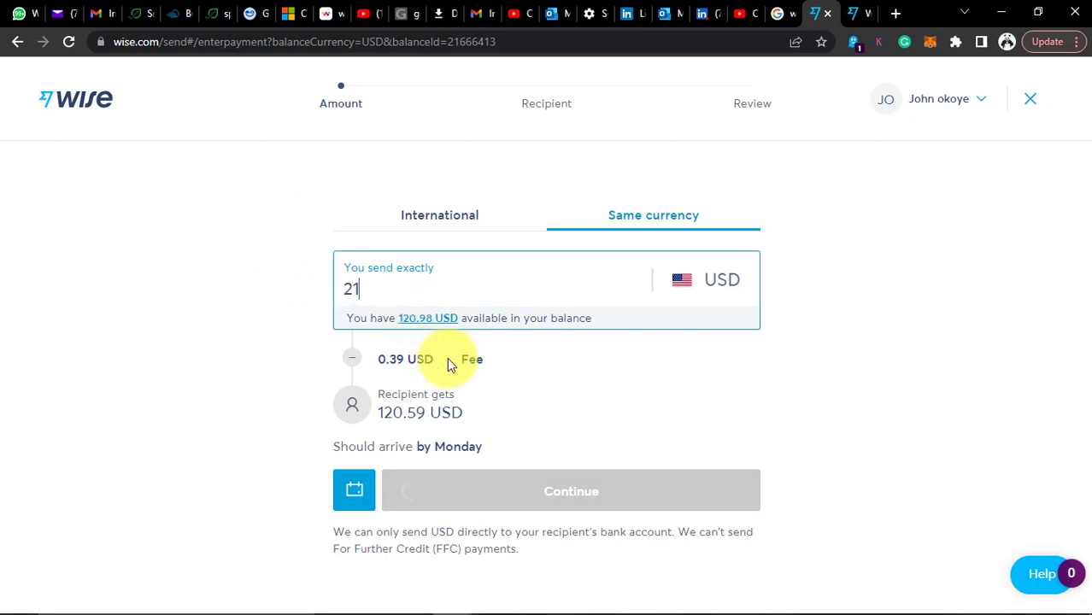
click(352, 358)
key(BackSpace)
text(5)
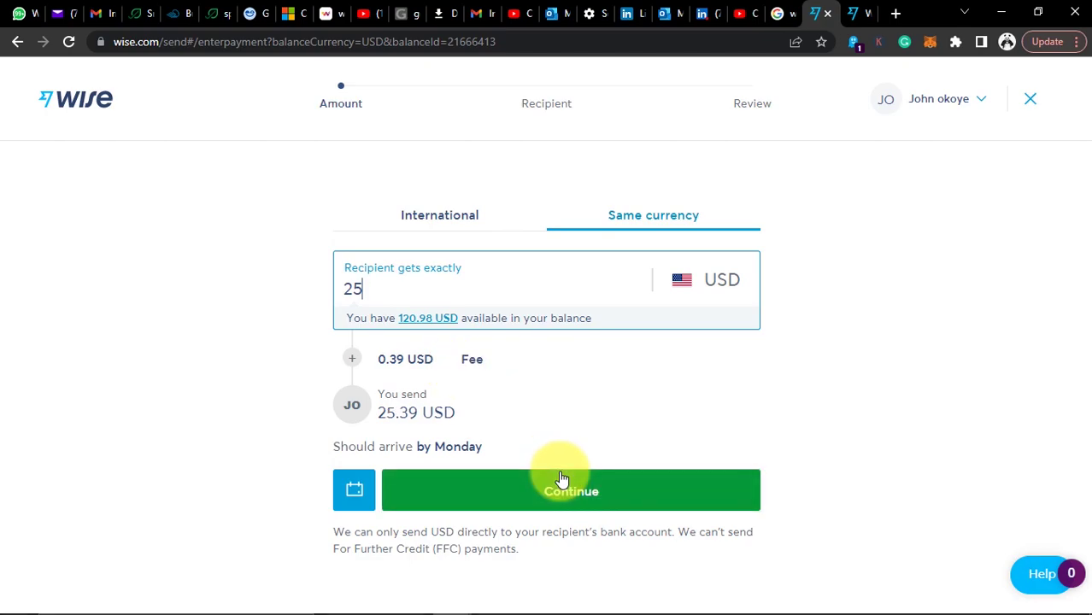
click(567, 479)
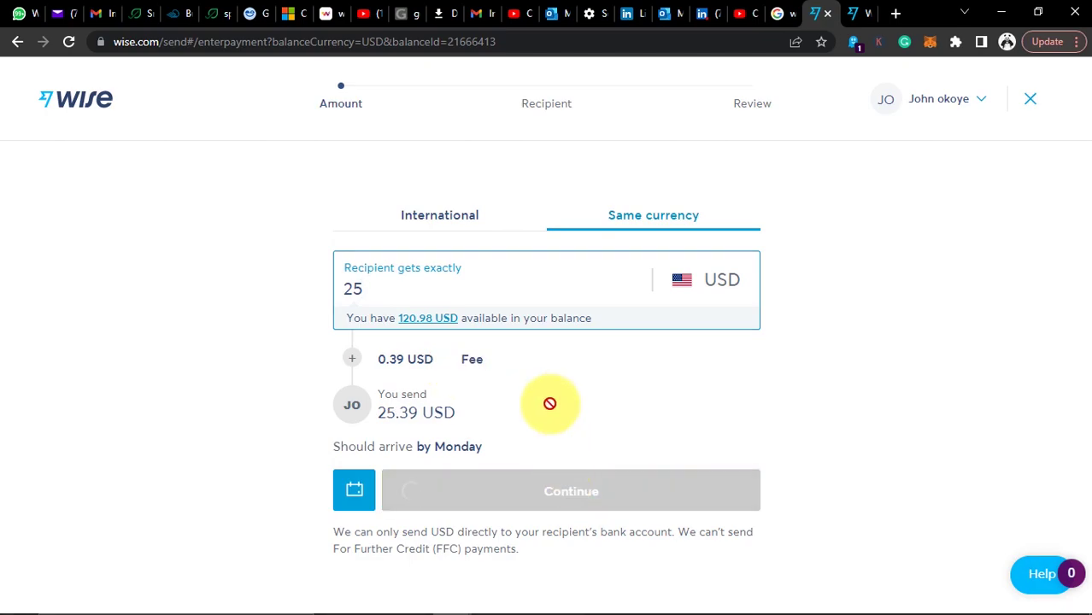
Search for the recipient by e-mail address and choose the matching Wise account
click(483, 248)
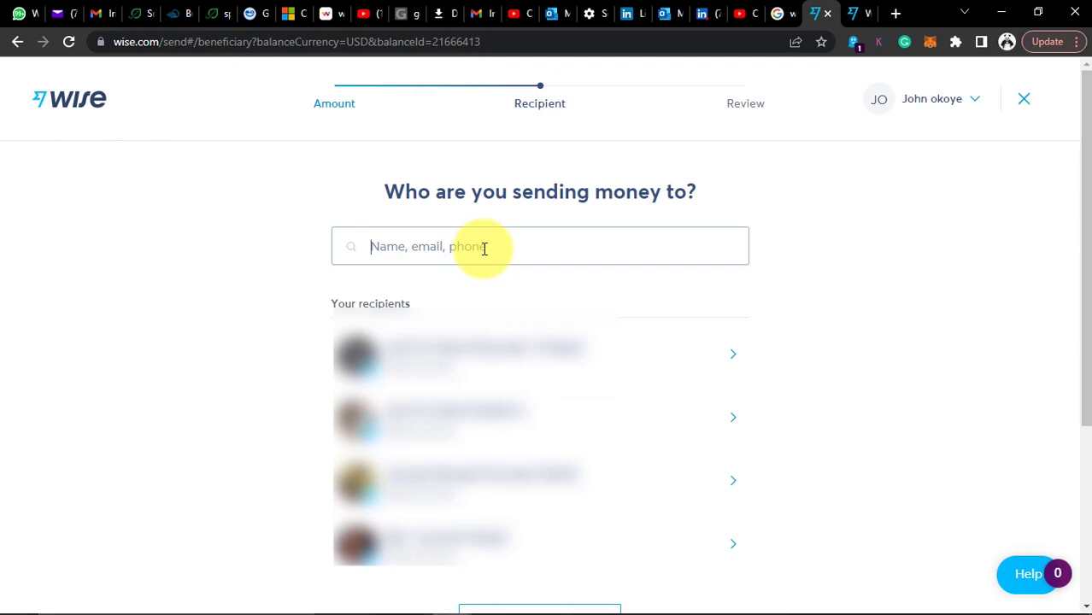
key(ctrl+v)
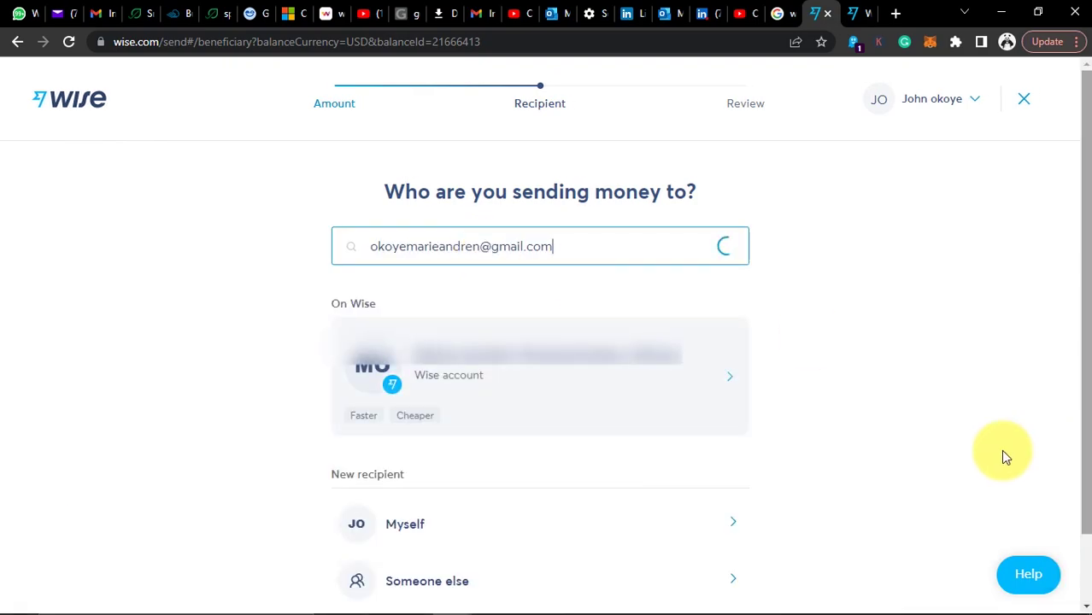
click(504, 387)
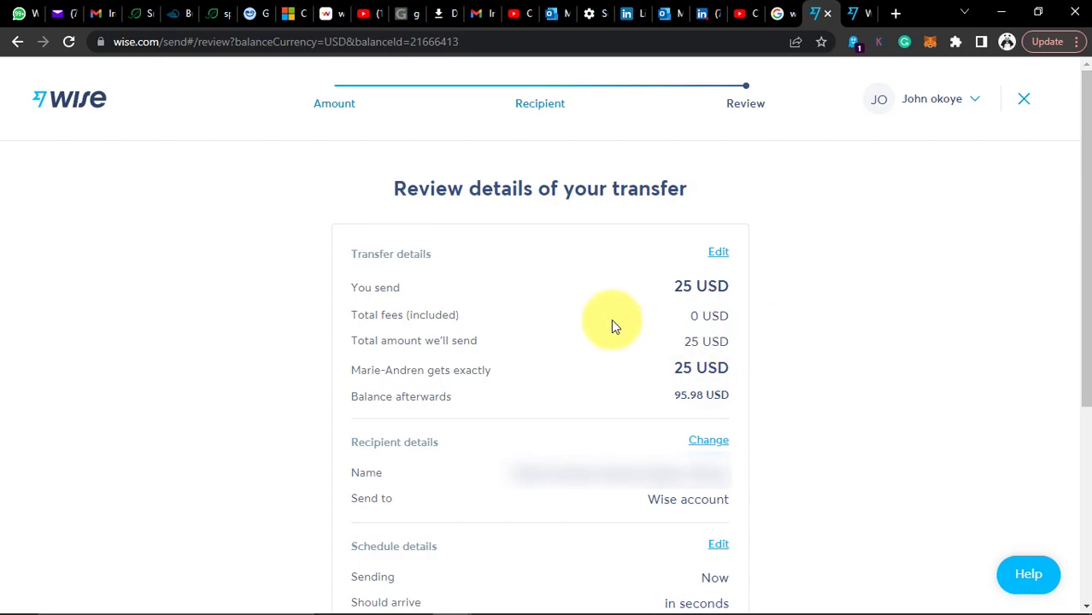
Review and send the 25 USD transfer, approving it with the account password
scroll(494, 308, down, 1)
scroll(494, 308, down, 3)
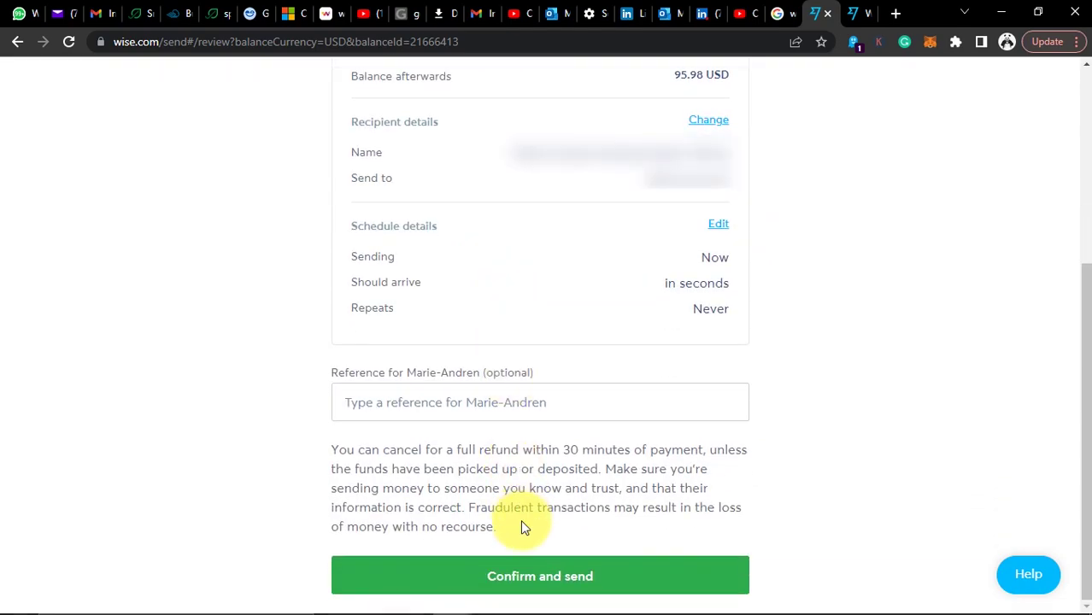
click(544, 578)
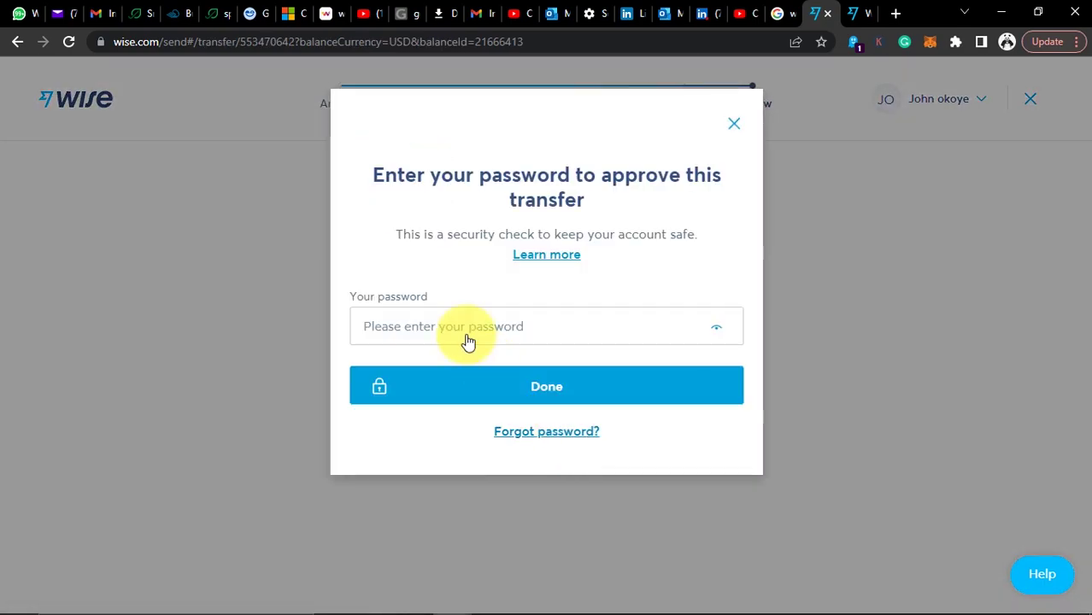
click(460, 326)
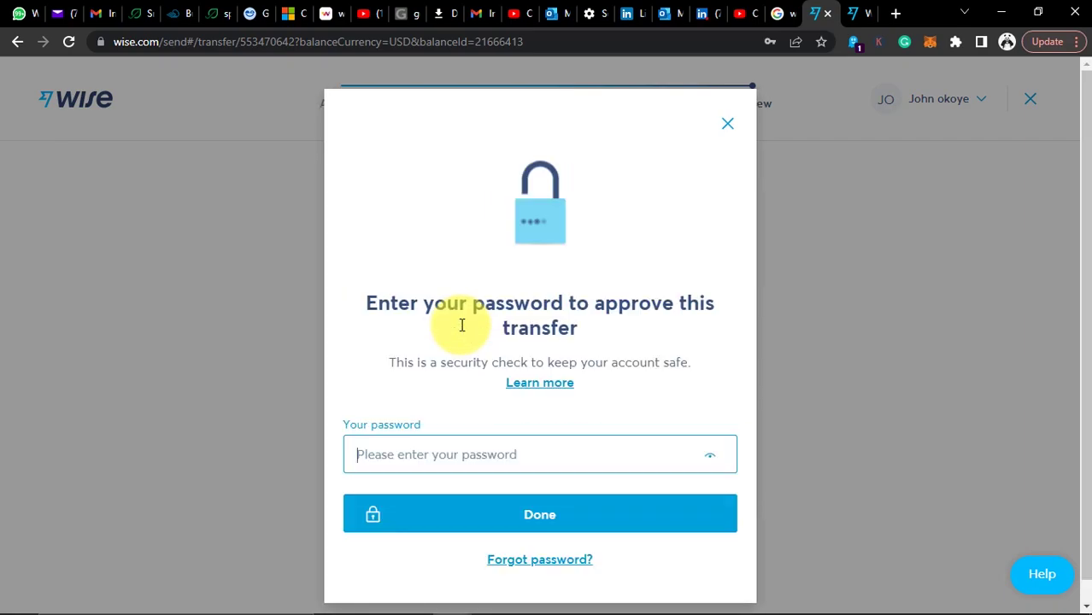
text(•••••)
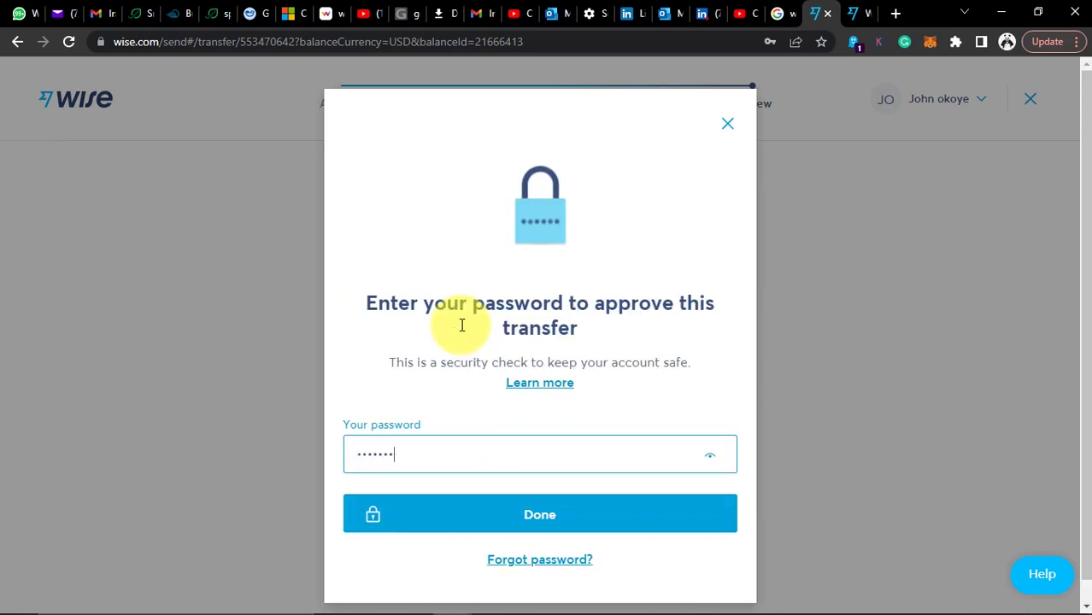
click(475, 489)
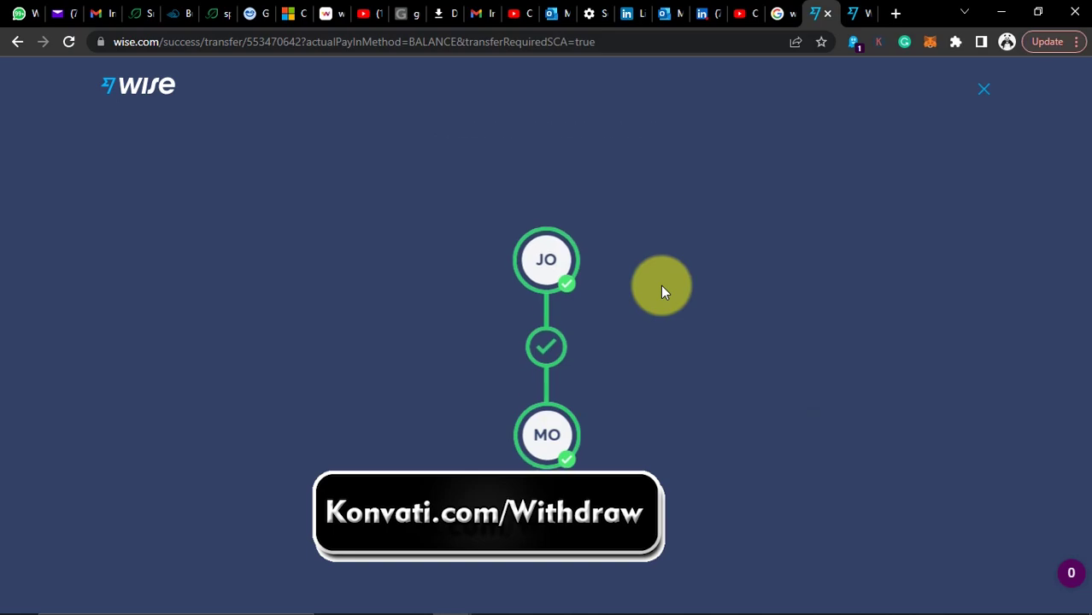
click(478, 543)
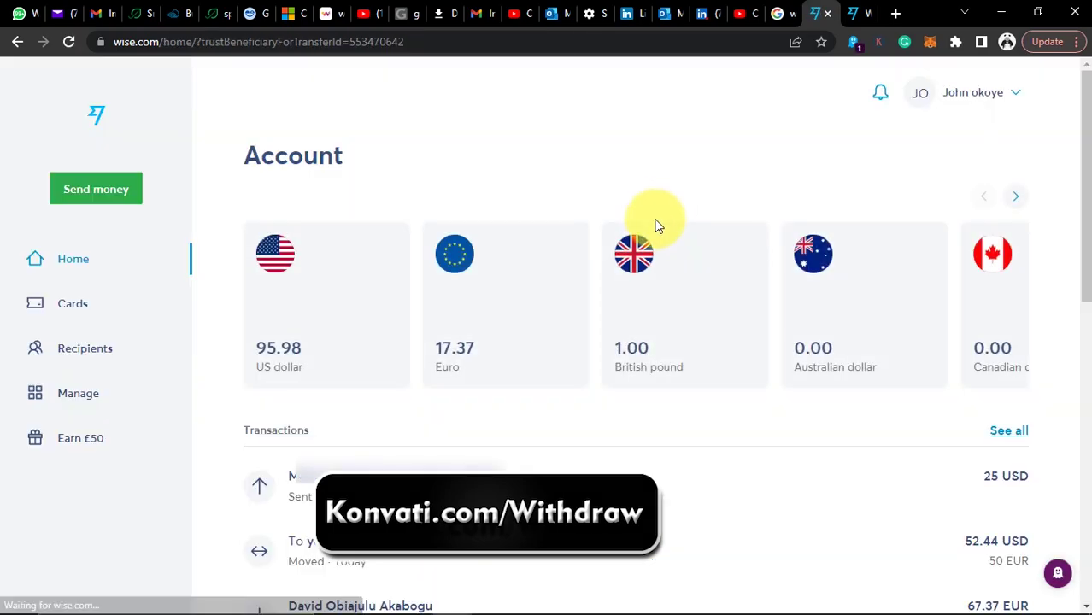
Switch to the Wise account in Firefox and open its USD account details for payments inside the US
key(alt+Tab)
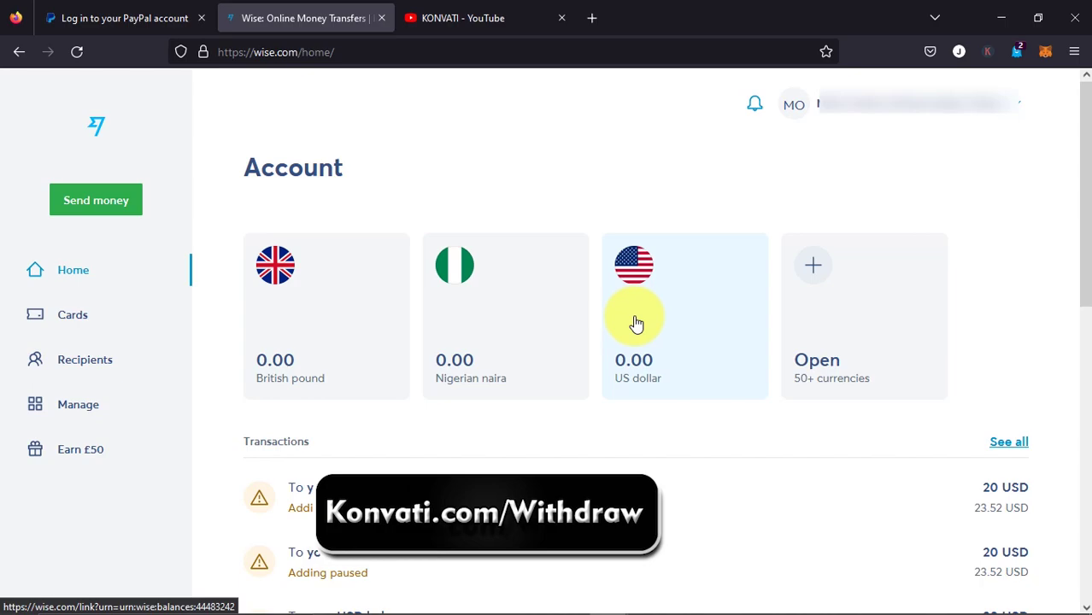
scroll(636, 324, down, 4)
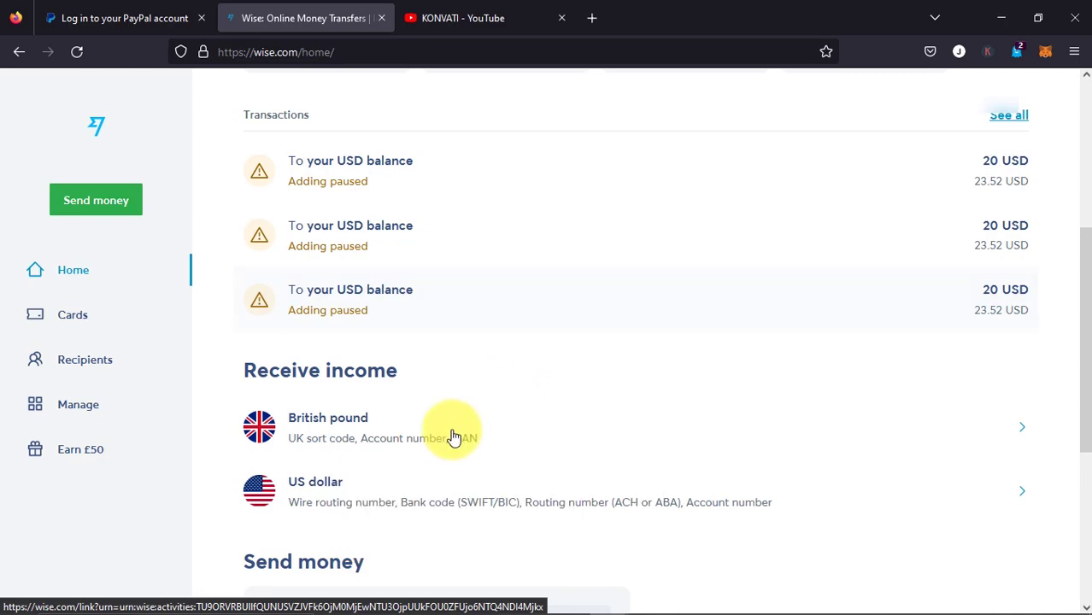
click(688, 382)
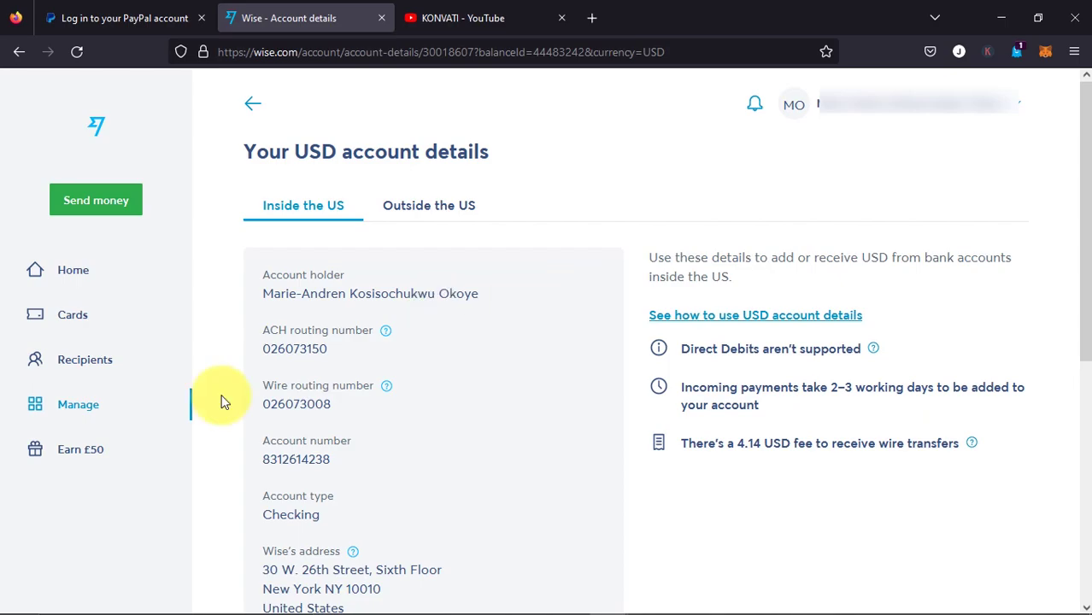
Open the British pound balance from the home page and examine its GBP account details for payments inside the UK
click(68, 274)
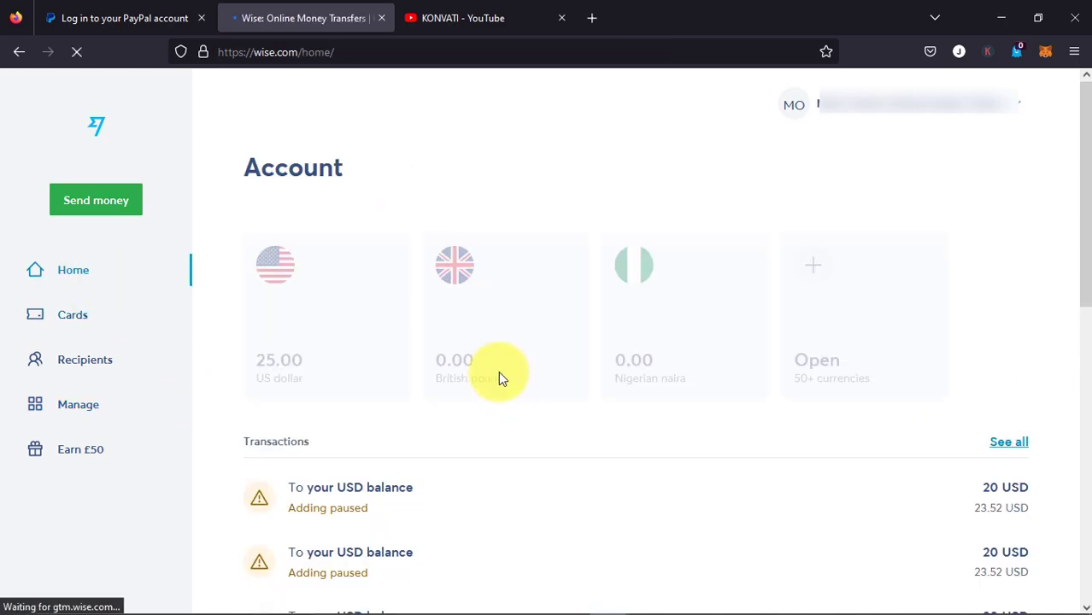
click(486, 303)
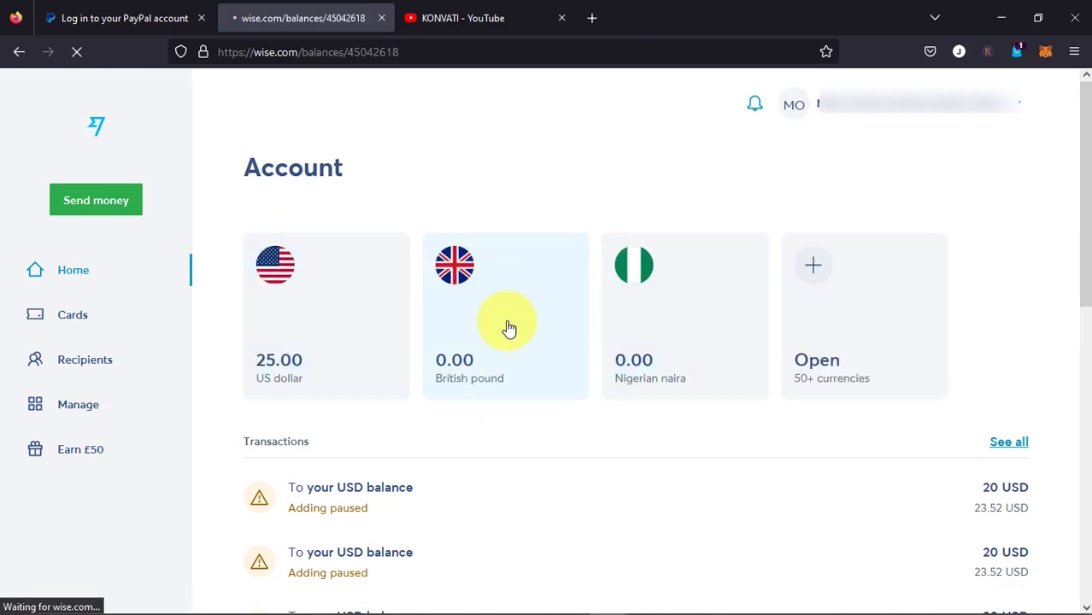
click(373, 392)
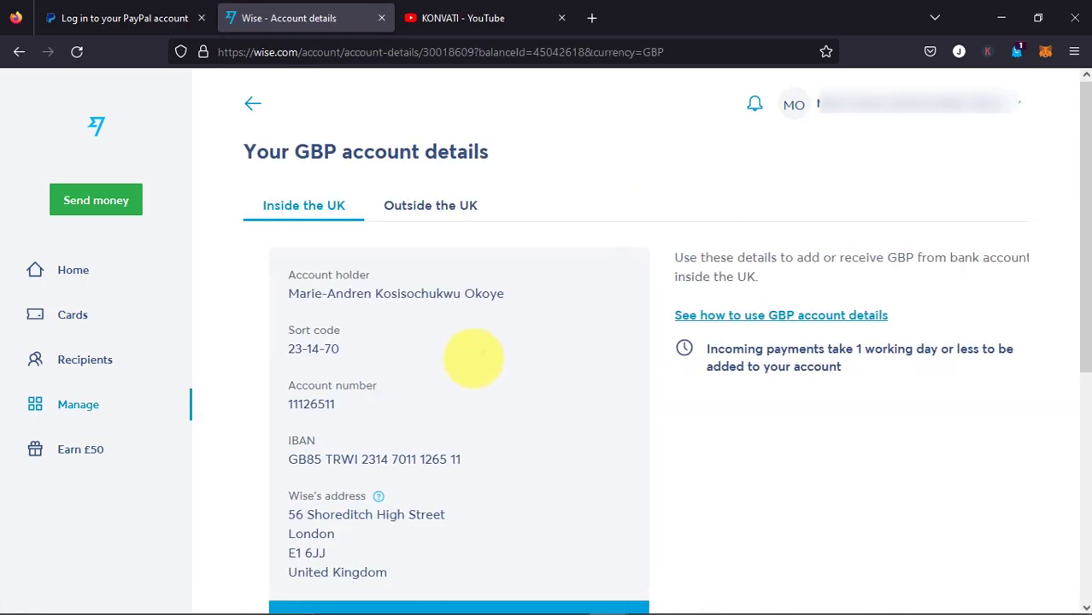
scroll(571, 414, down, 1)
scroll(572, 414, down, 1)
scroll(607, 361, up, 2)
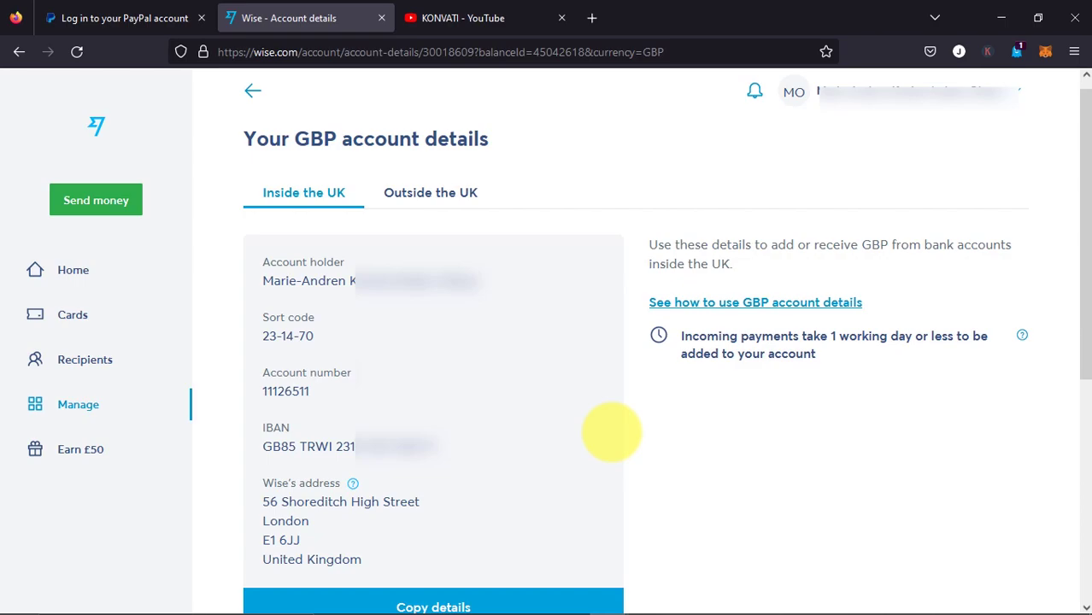
Return to the GBP balance page and switch back to the Wise account in Chrome
click(257, 91)
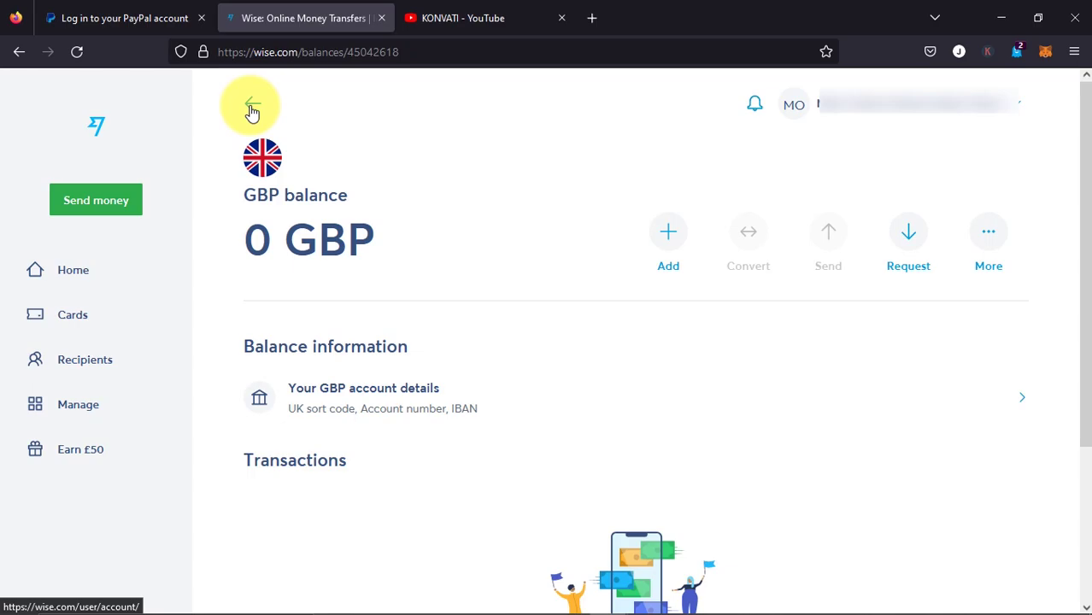
key(alt+Tab)
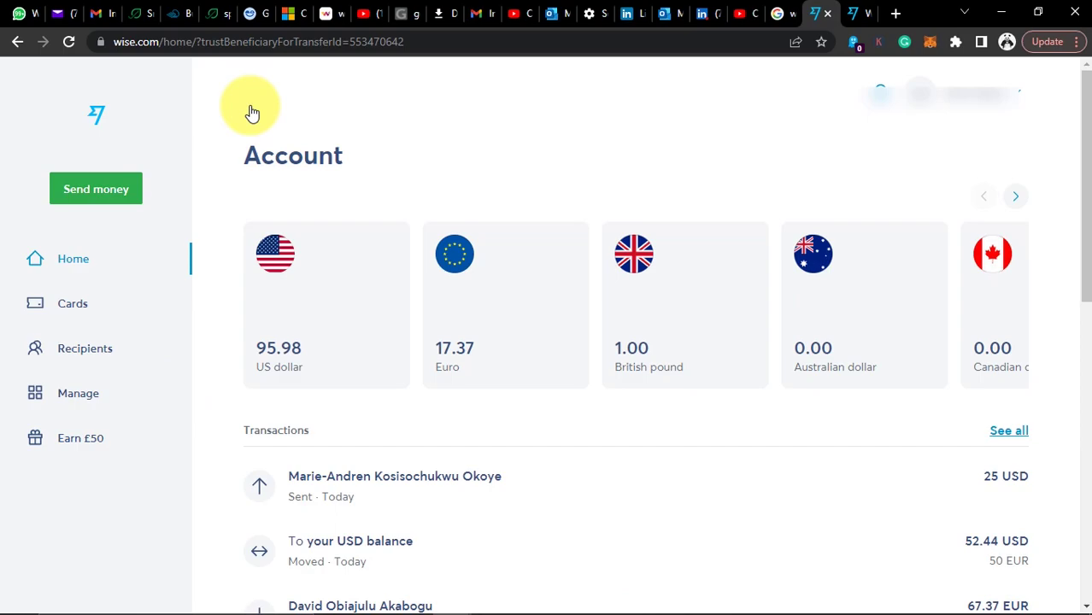